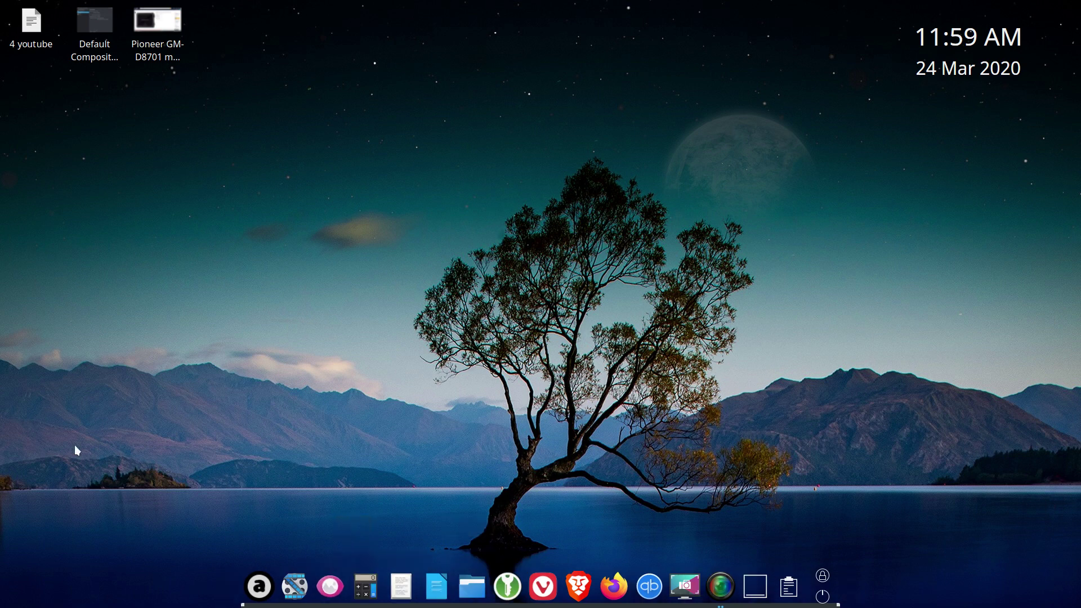
- Reveal the auto-hidden panel on the left screen edge, showing its tray and launcher icons
mouse_move(2, 427)
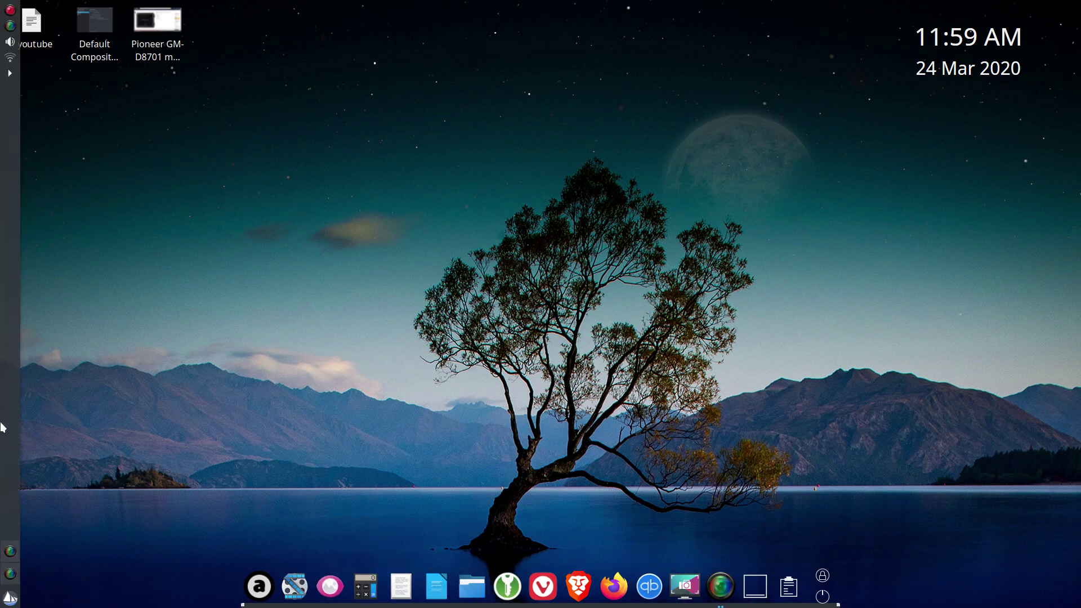
left_click(10, 551)
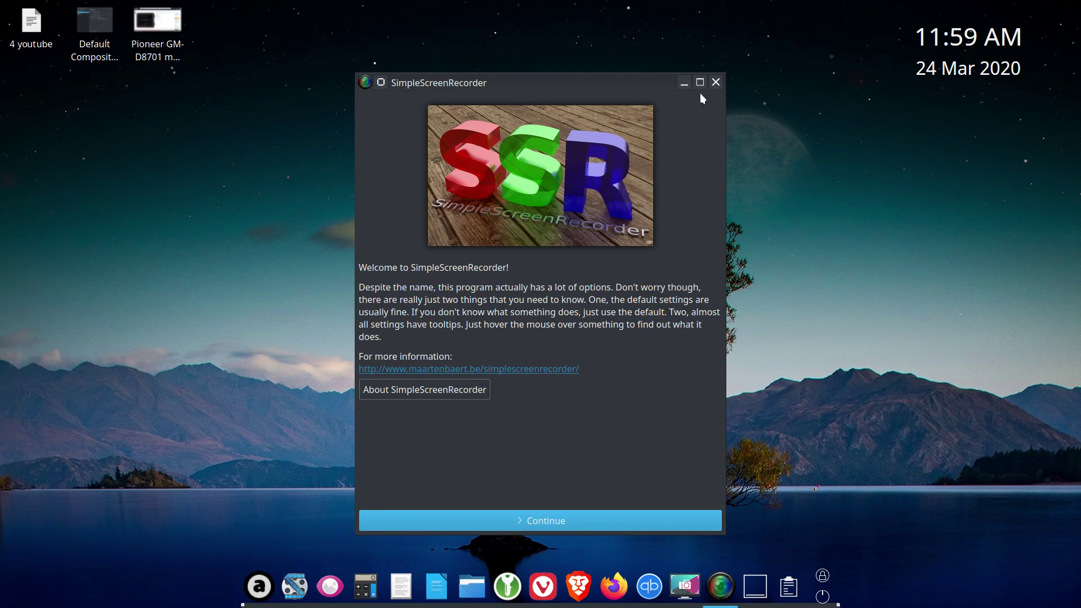
left_click(715, 83)
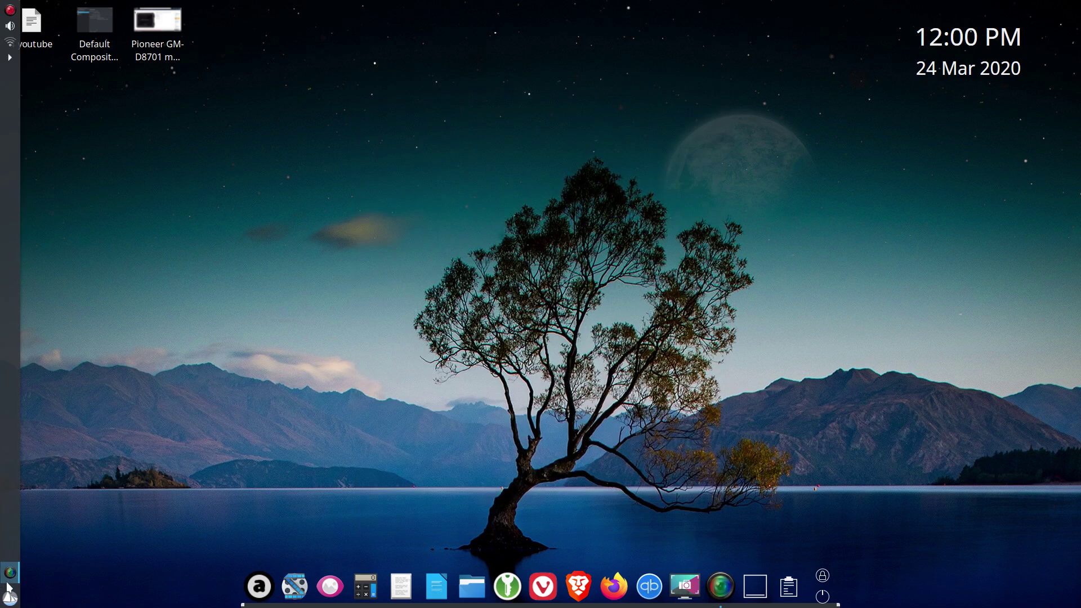
left_click(10, 574)
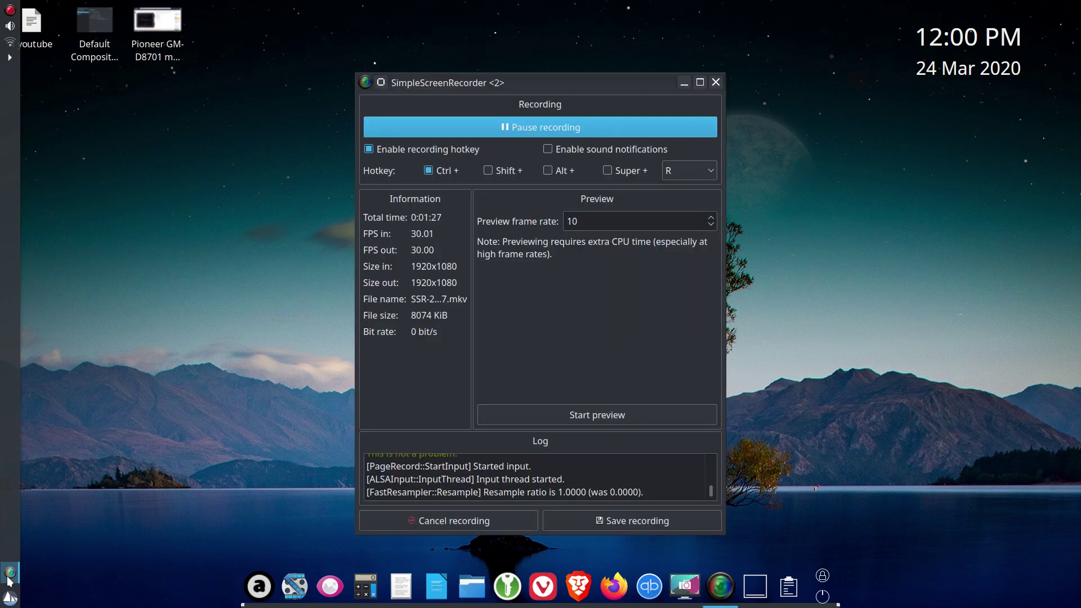
left_click(9, 579)
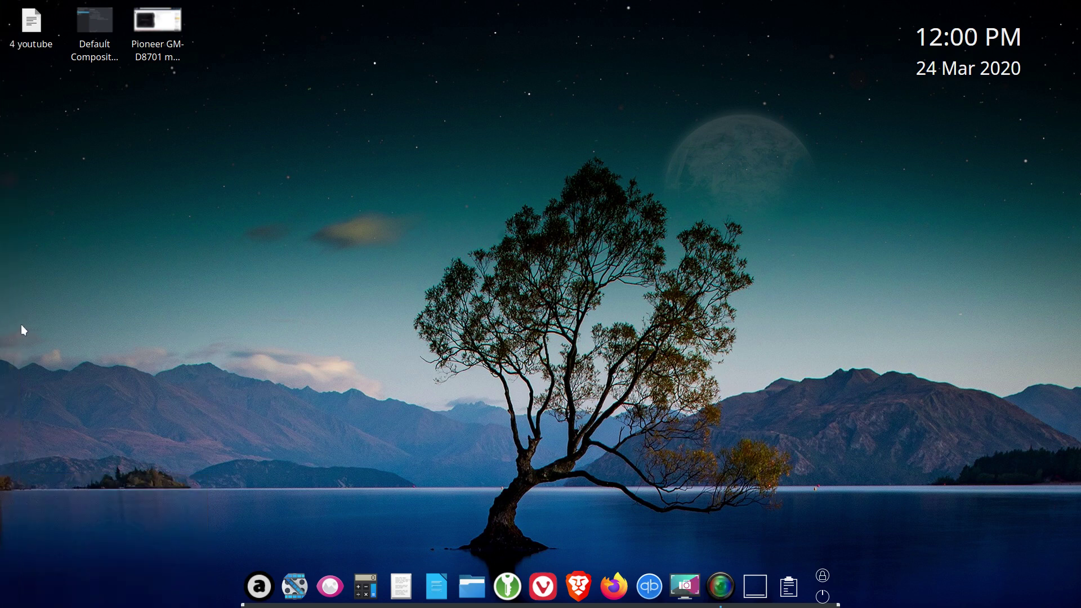
- Enter Edit Panel mode for the left panel, drag its Screen Edge handle, then close the toolbox
mouse_move(2, 338)
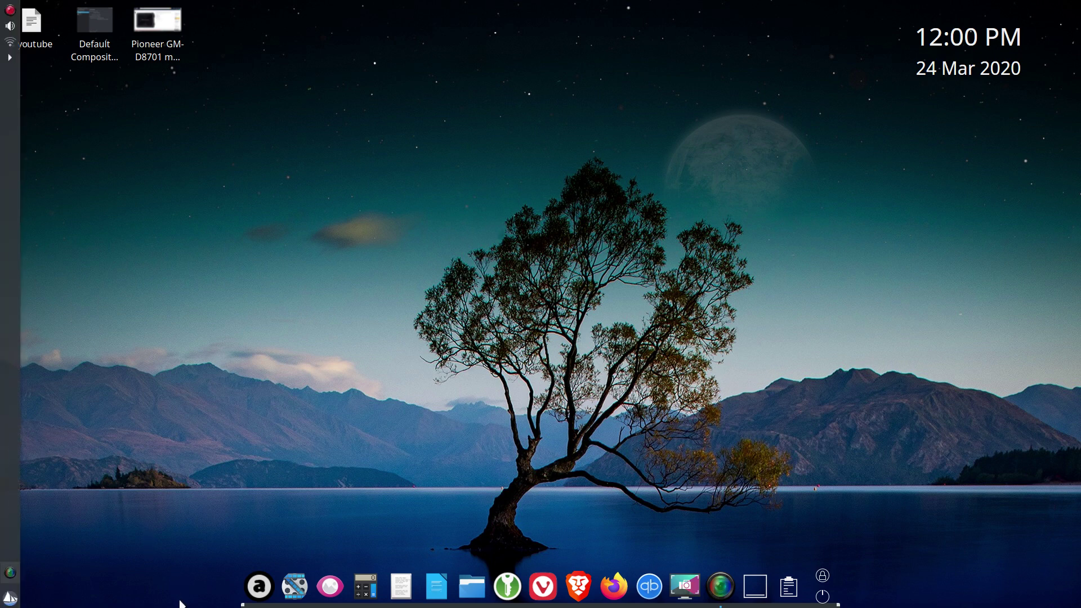
right_click(9, 510)
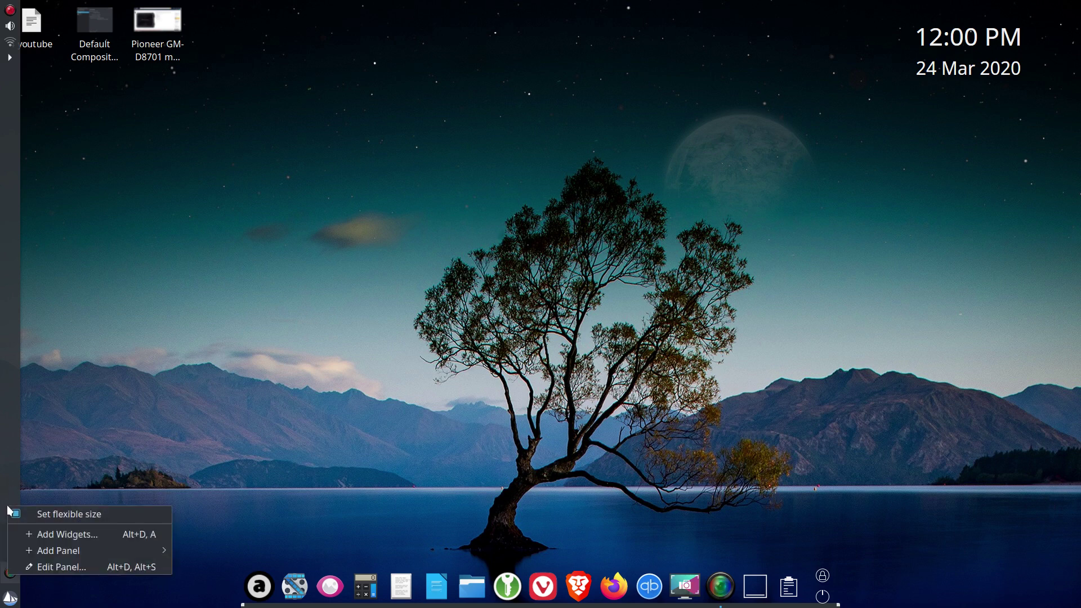
left_click(51, 567)
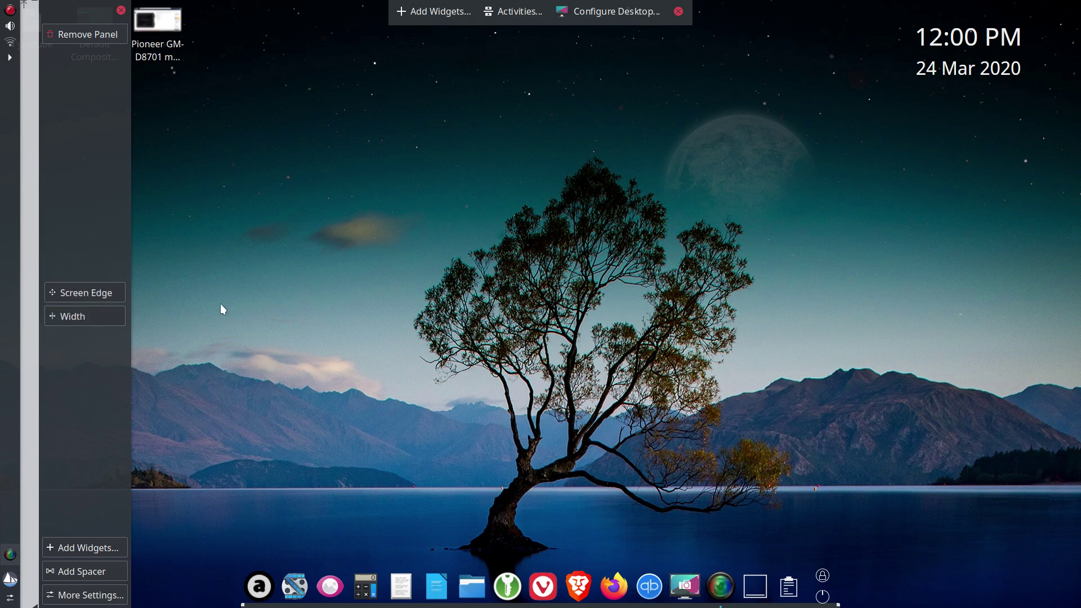
left_click_drag(54, 293, 70, 425)
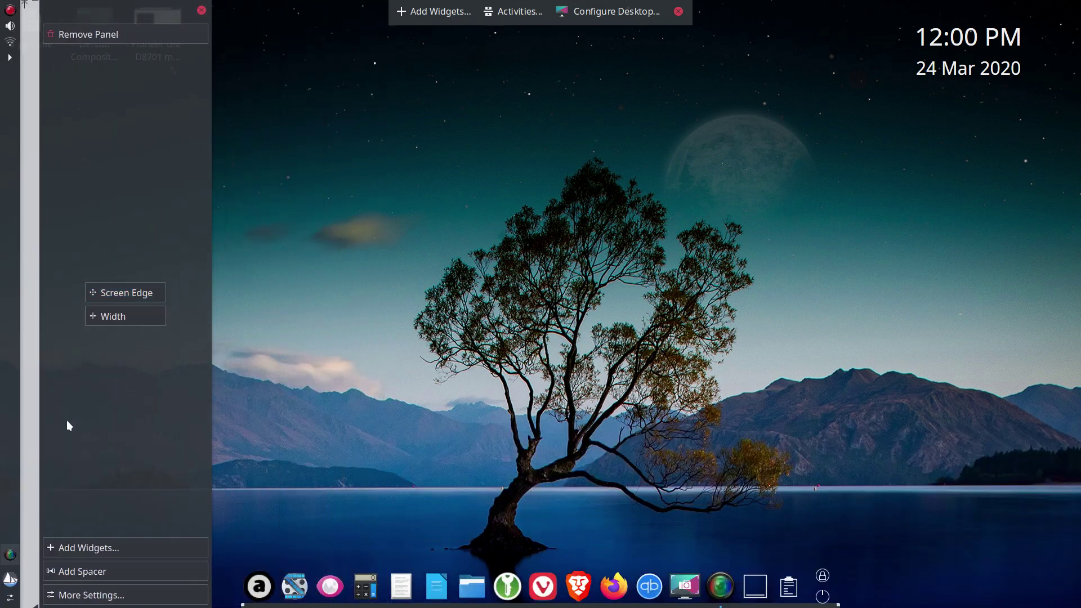
left_click(262, 246)
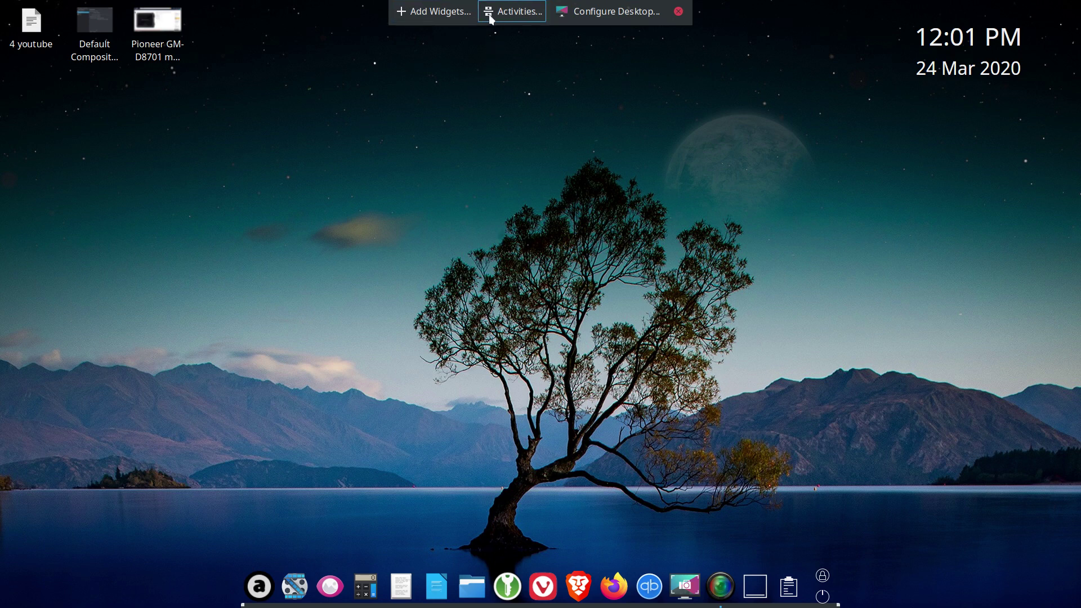
- Put the left panel into edit mode and inspect its spacer, System Tray and Application Menu widgets
mouse_move(3, 278)
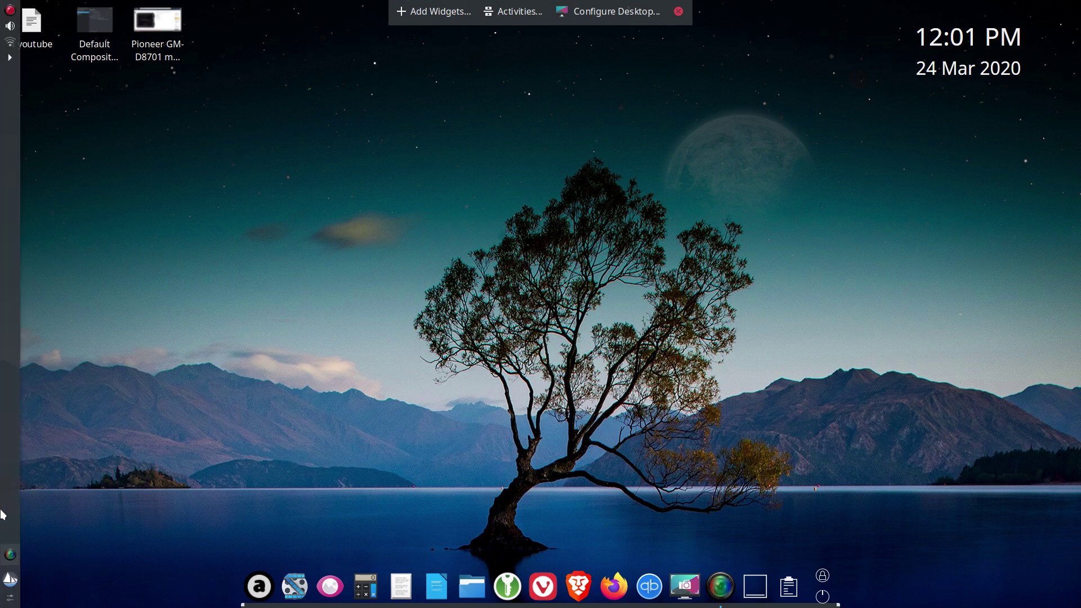
left_click(9, 598)
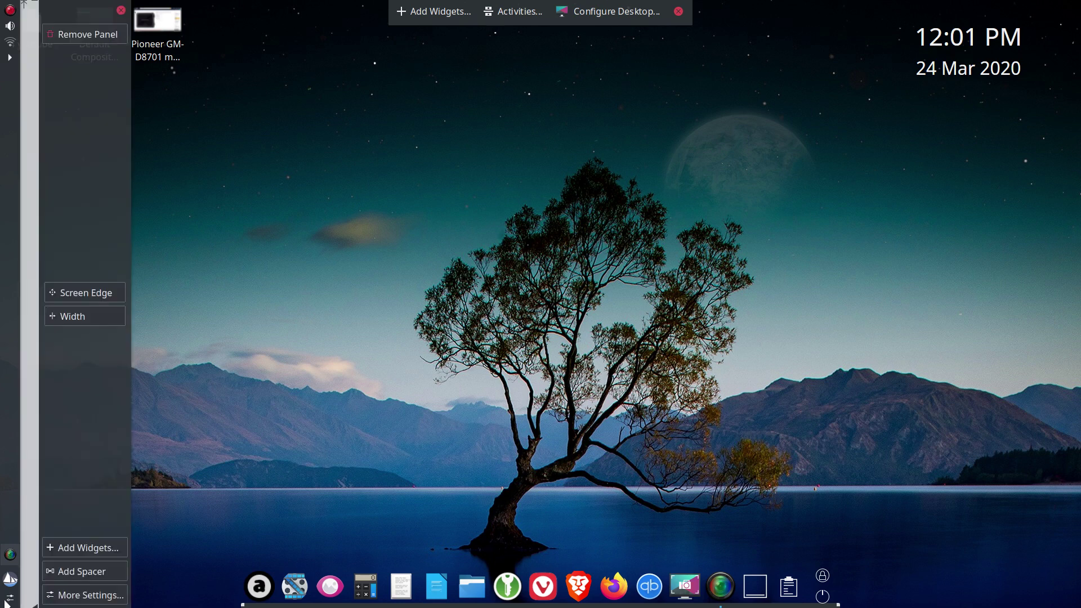
mouse_move(19, 533)
mouse_move(14, 361)
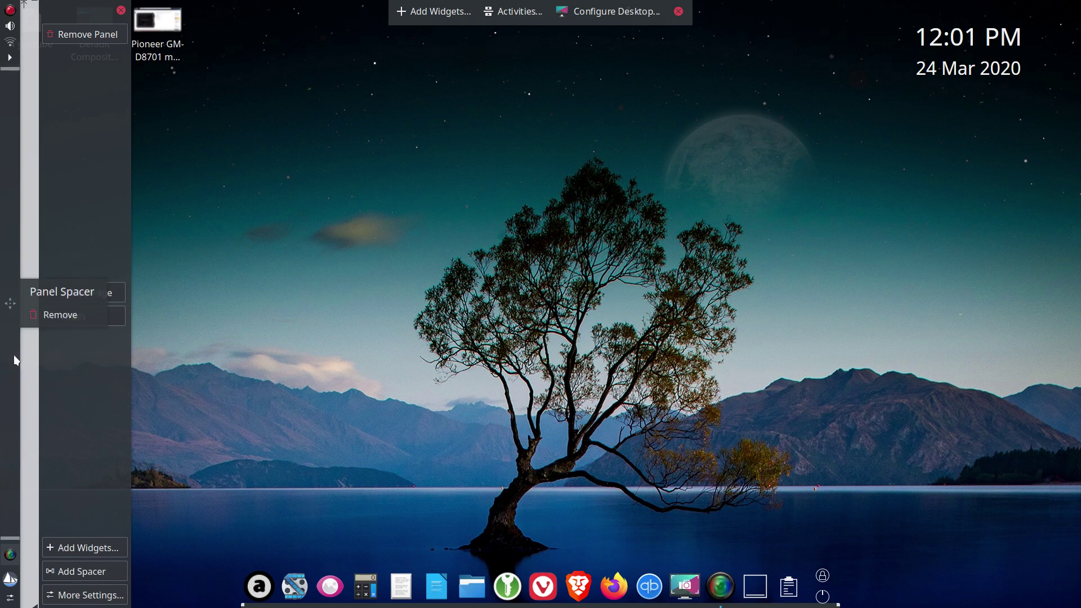
mouse_move(9, 575)
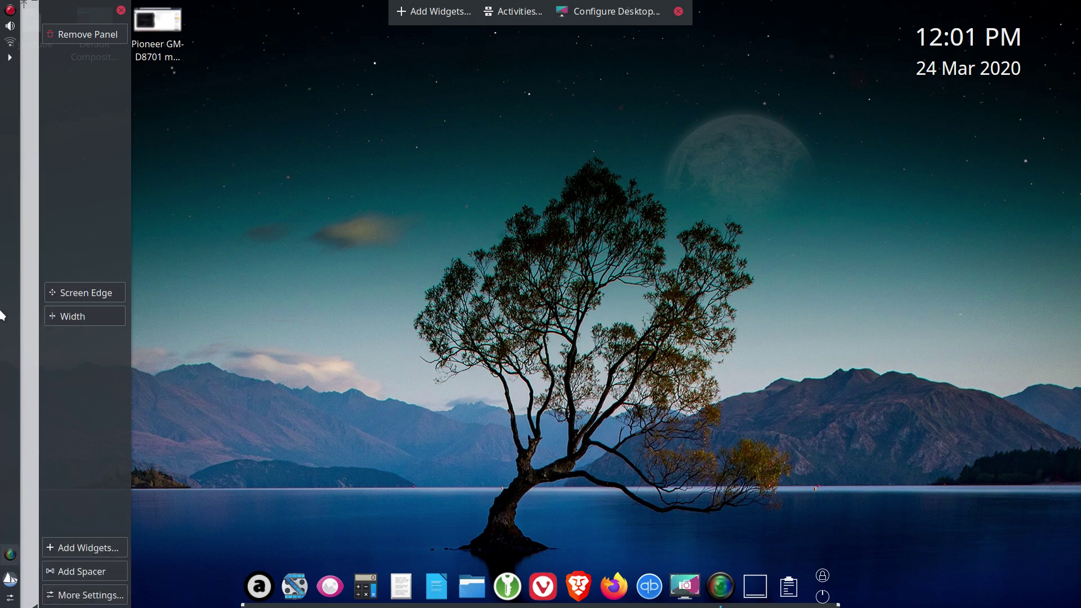
mouse_move(9, 28)
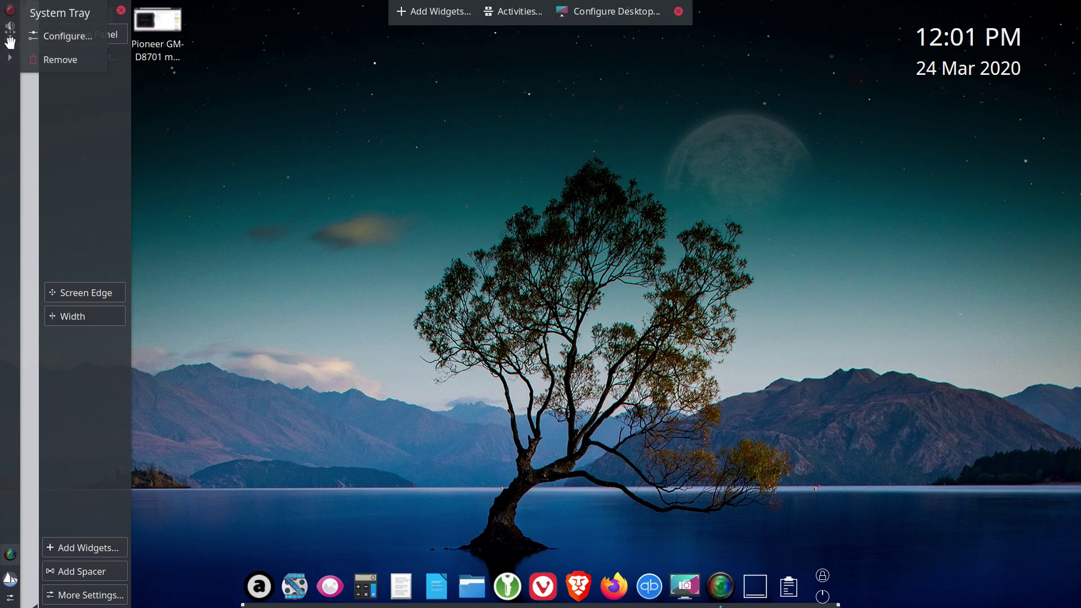
mouse_move(13, 149)
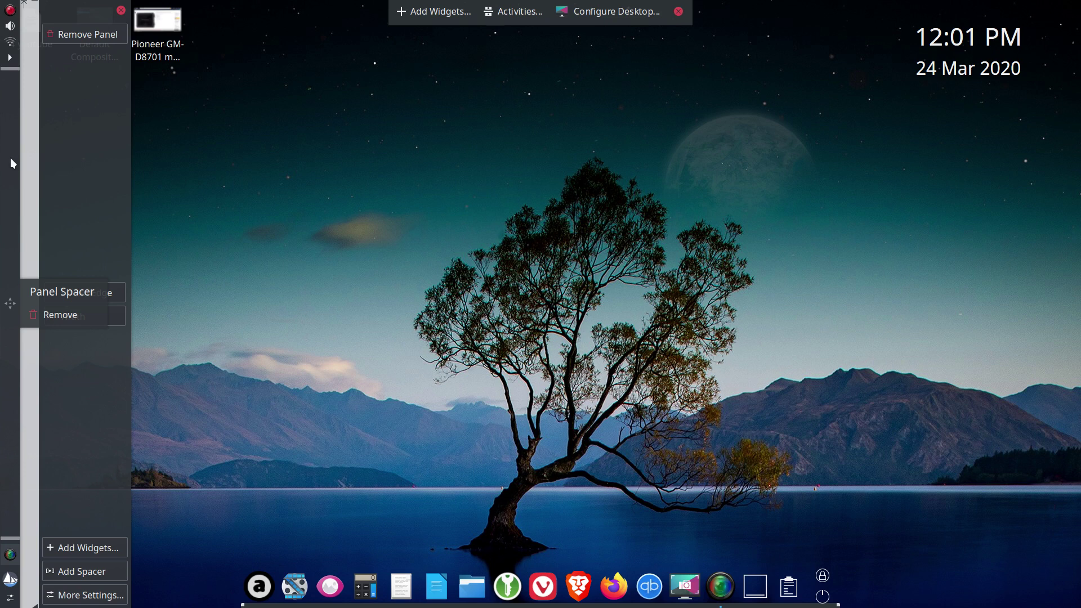
mouse_move(11, 59)
mouse_move(17, 418)
mouse_move(3, 556)
mouse_move(13, 467)
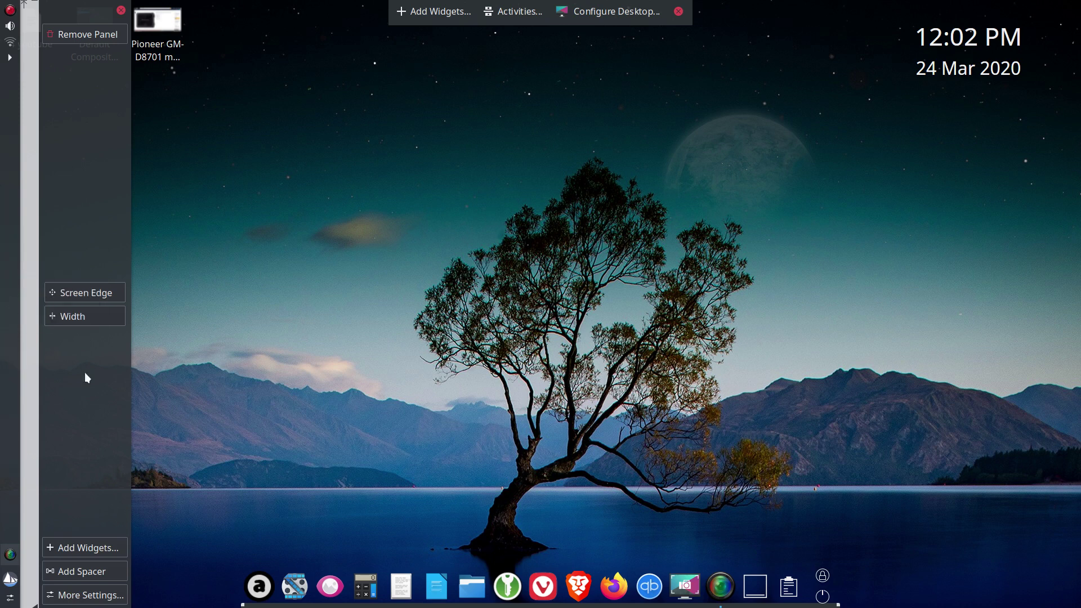
mouse_move(12, 524)
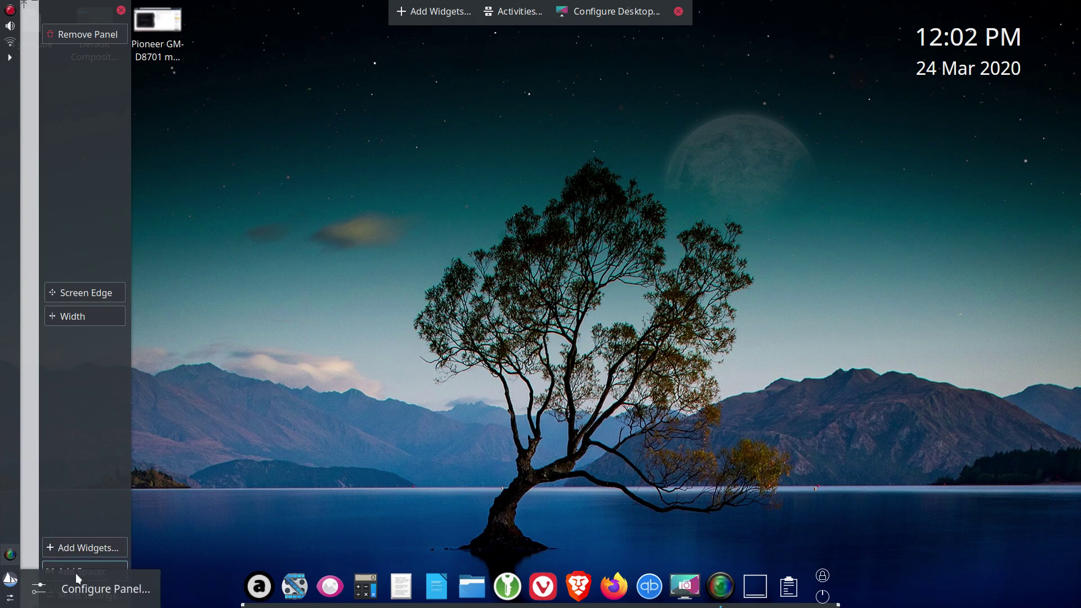
- Open Add Widgets, browse the widget list, and filter it with 'digi' to find Digital Clock
left_click(91, 551)
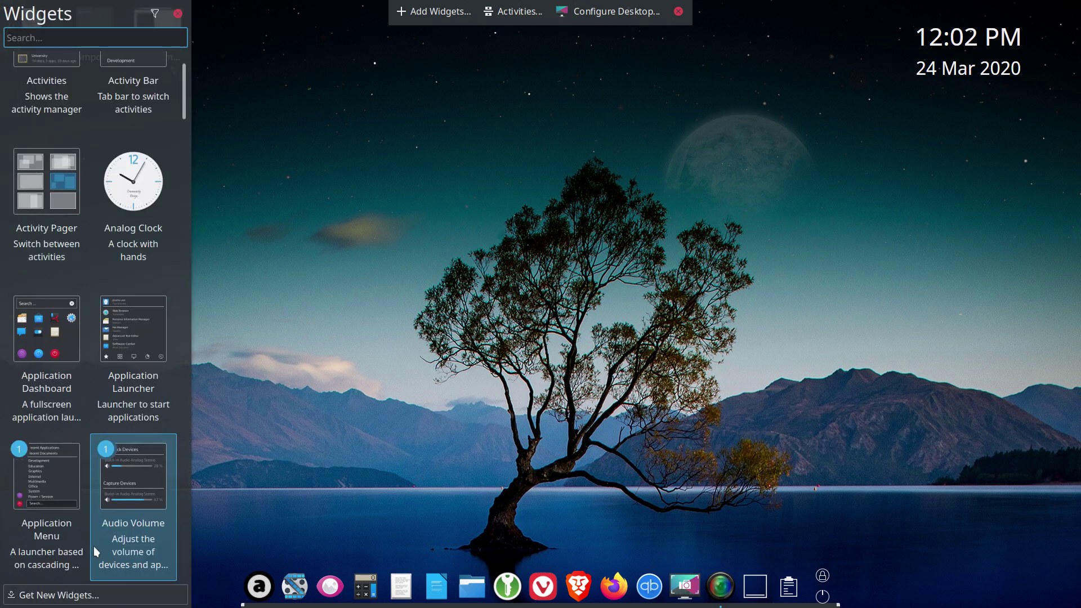
scroll(113, 169, "up", 1)
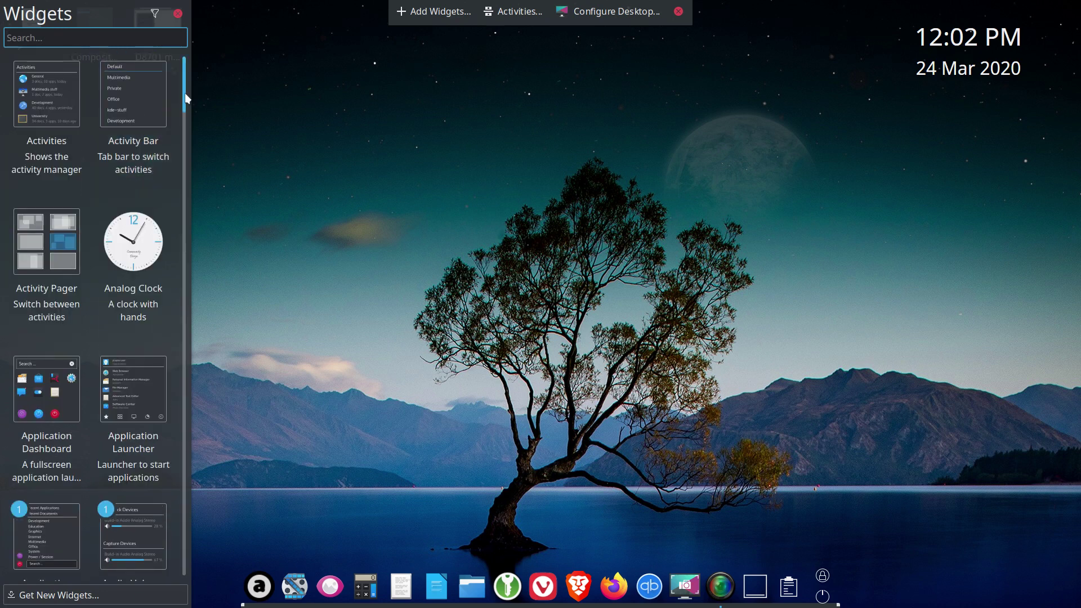
scroll(186, 99, "down", 3)
scroll(106, 74, "up", 3)
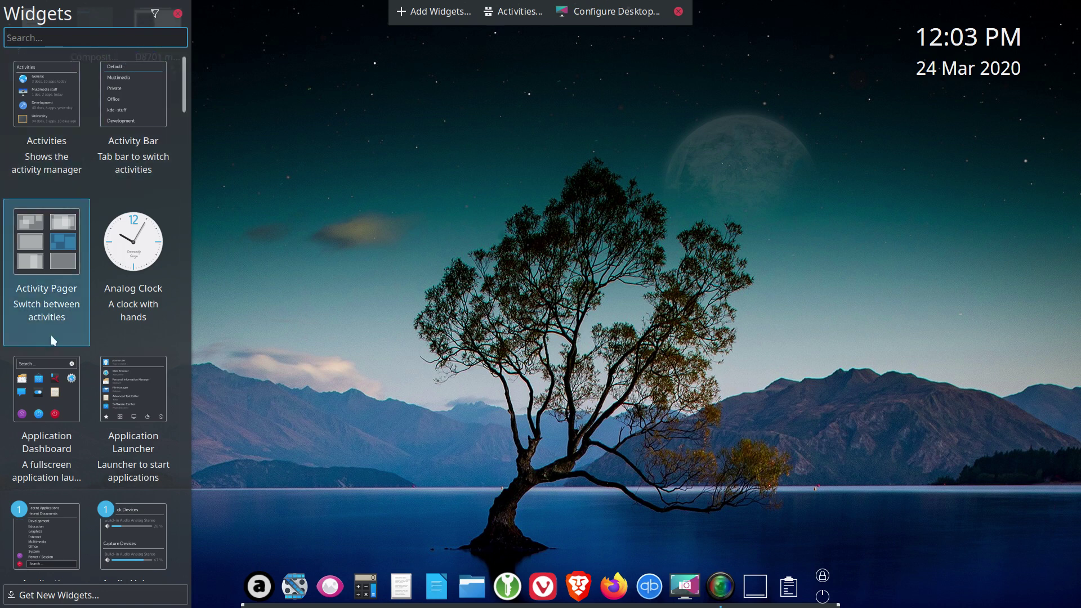
scroll(52, 341, "down", 1)
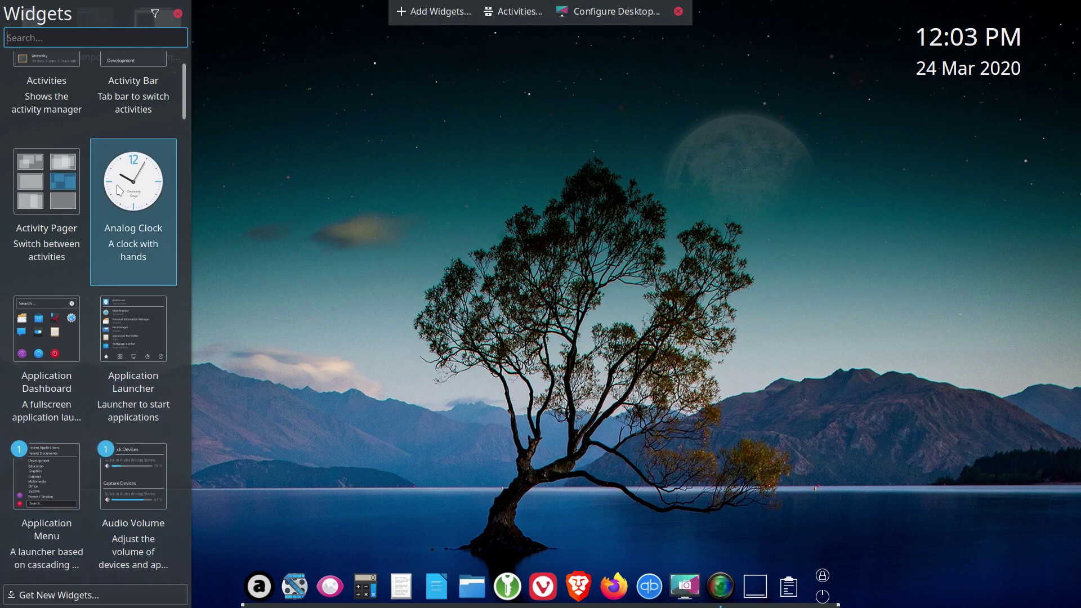
scroll(106, 134, "up", 1)
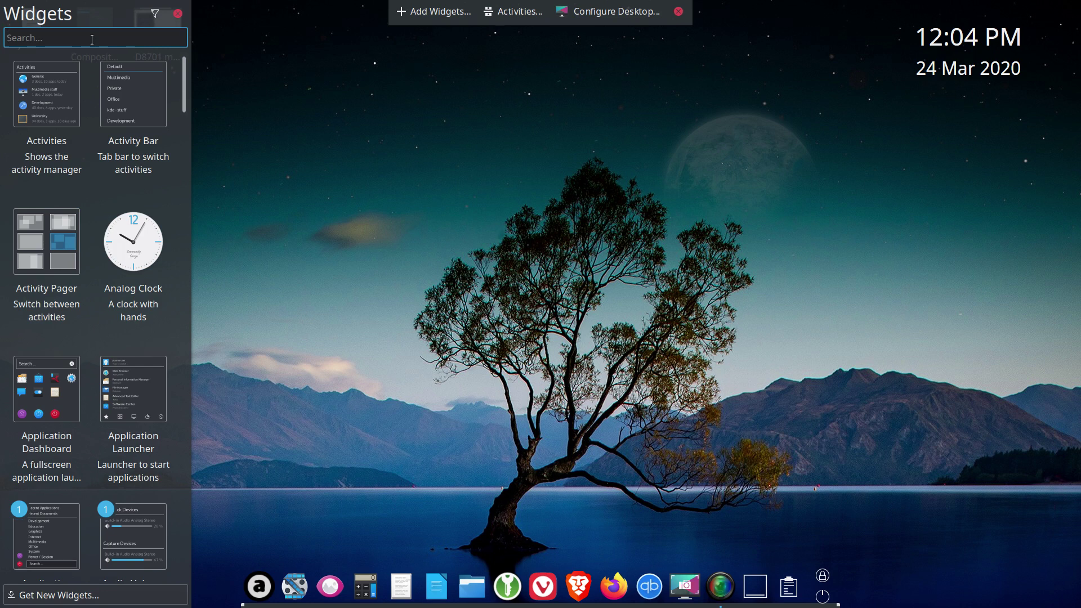
type("digi")
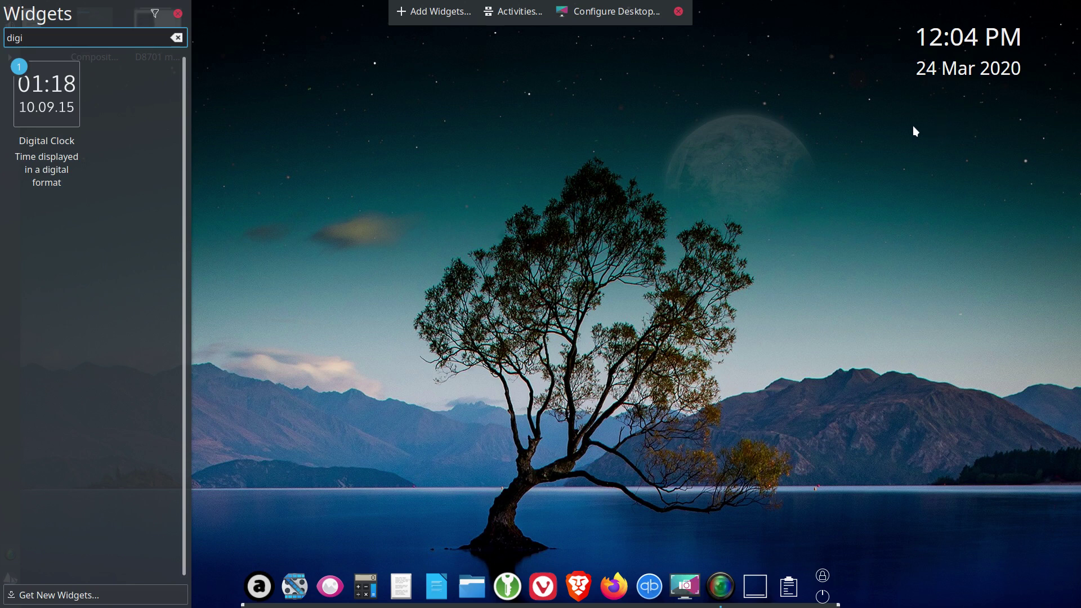
- Close the Widgets sidebar, check the clock widget, and bring back the slim tray panel
left_click(315, 154)
mouse_move(982, 67)
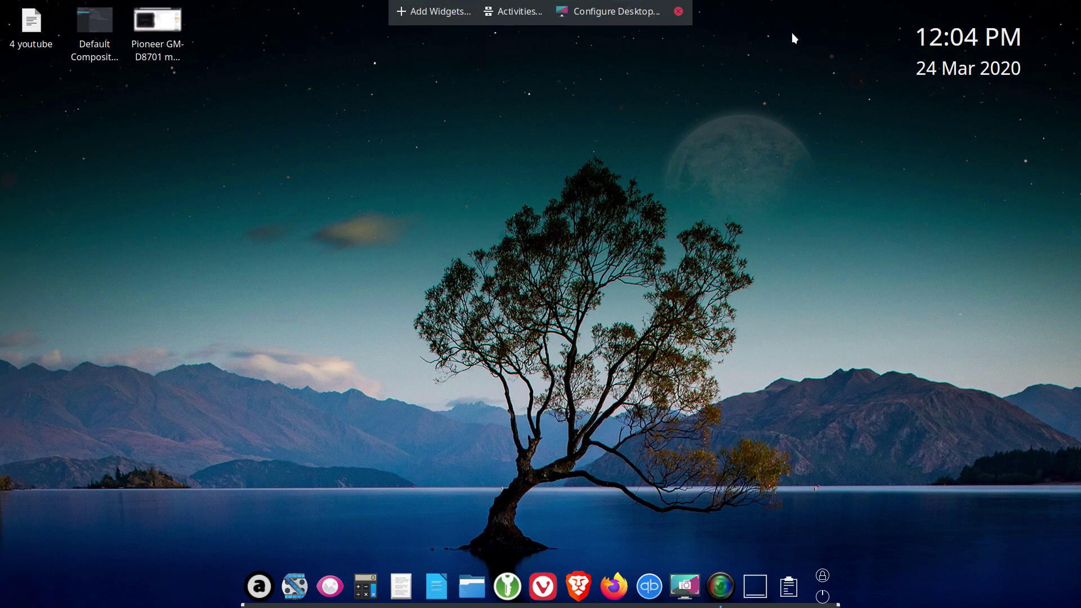
mouse_move(943, 83)
mouse_move(902, 82)
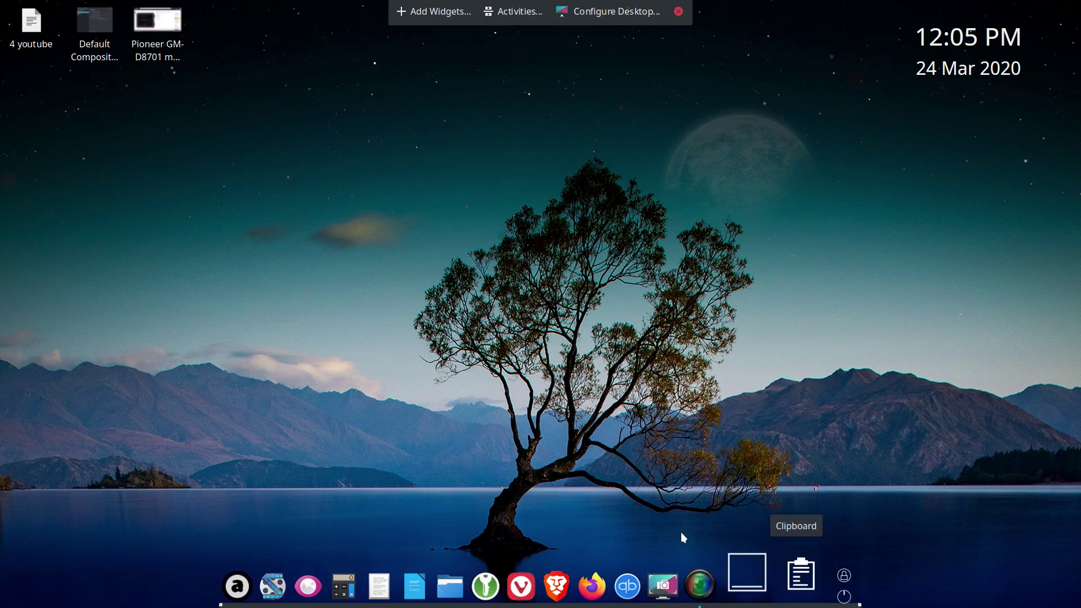
mouse_move(4, 88)
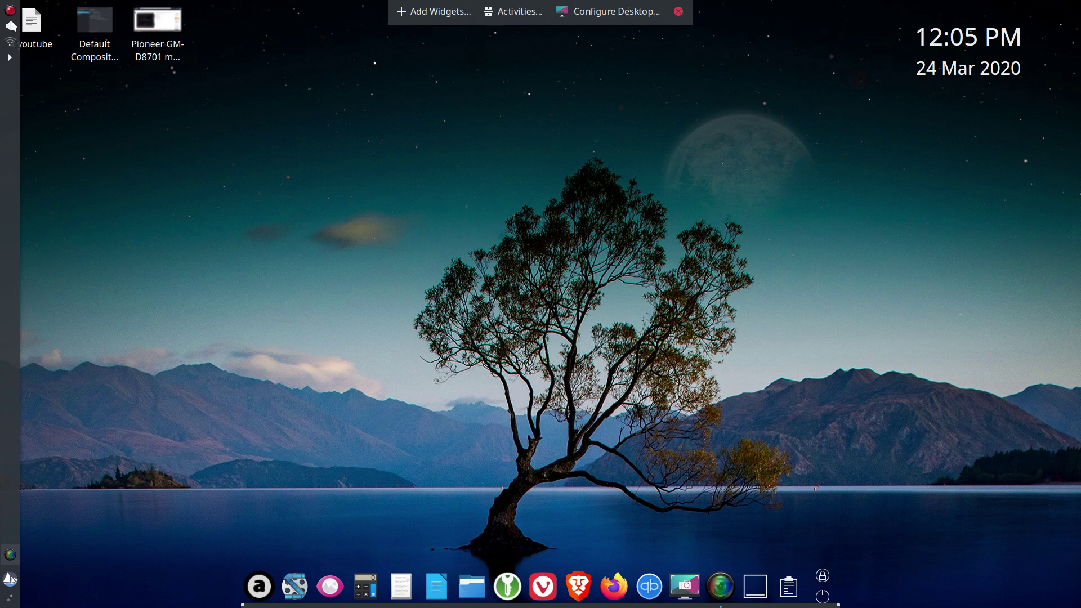
left_click(9, 60)
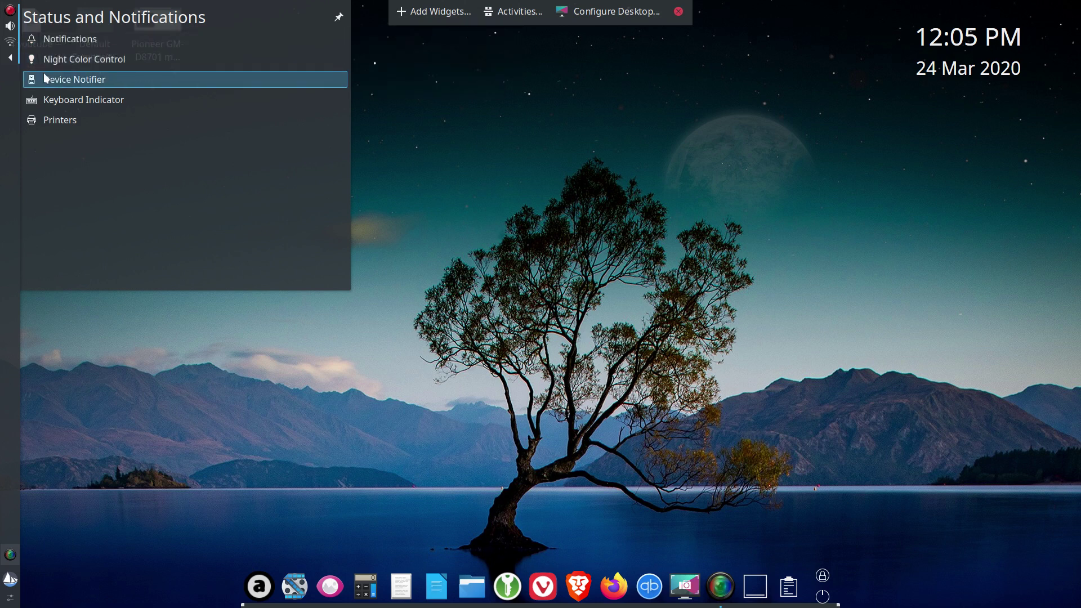
left_click(735, 544)
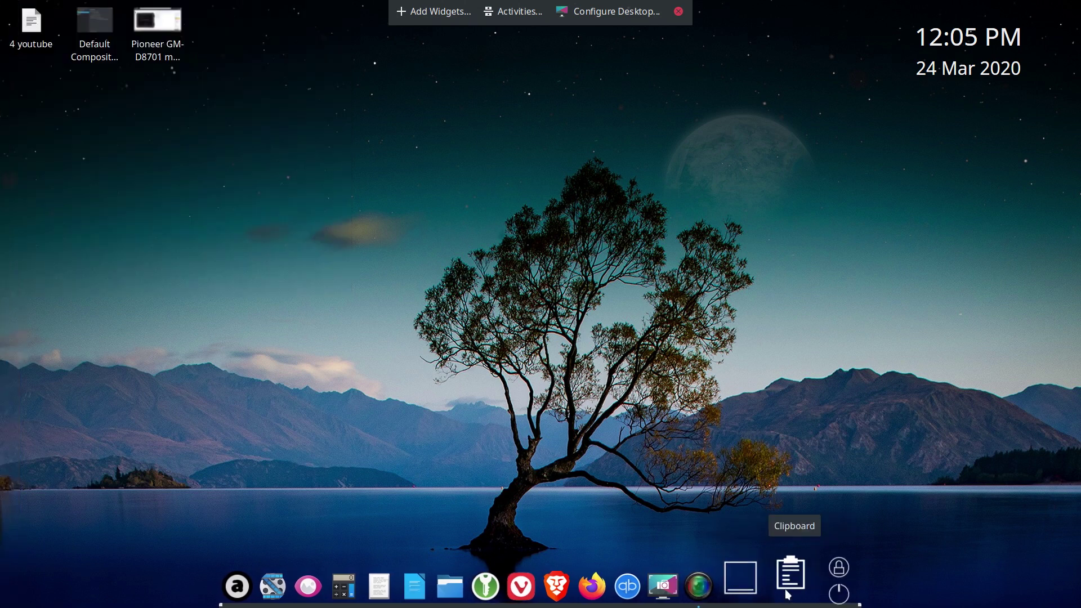
- Slide out the auto-hidden side panel with its tray icons and Application Menu launcher
mouse_move(2, 543)
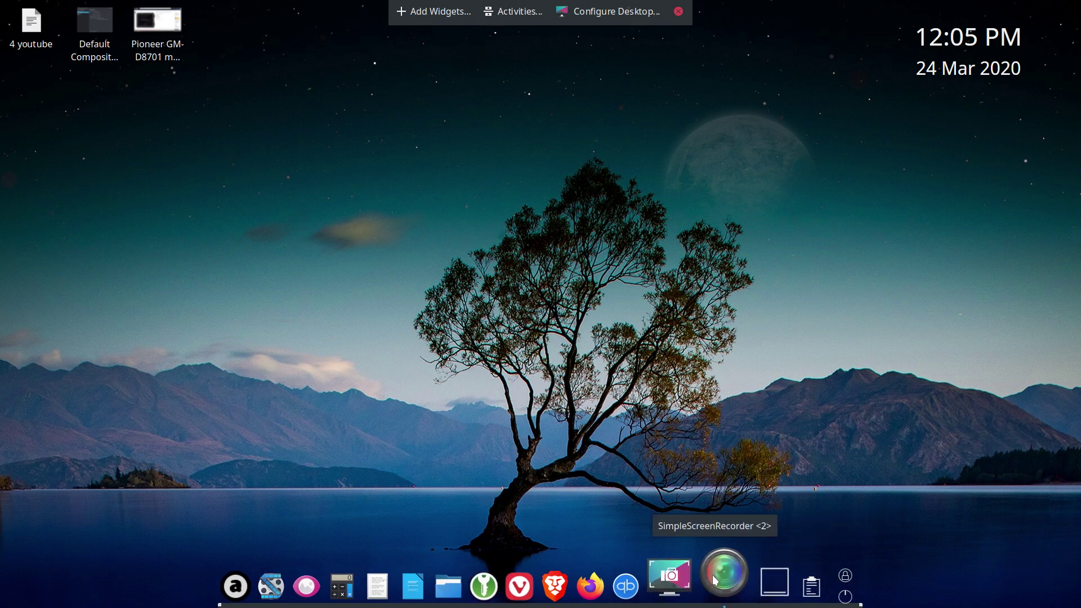
mouse_move(10, 563)
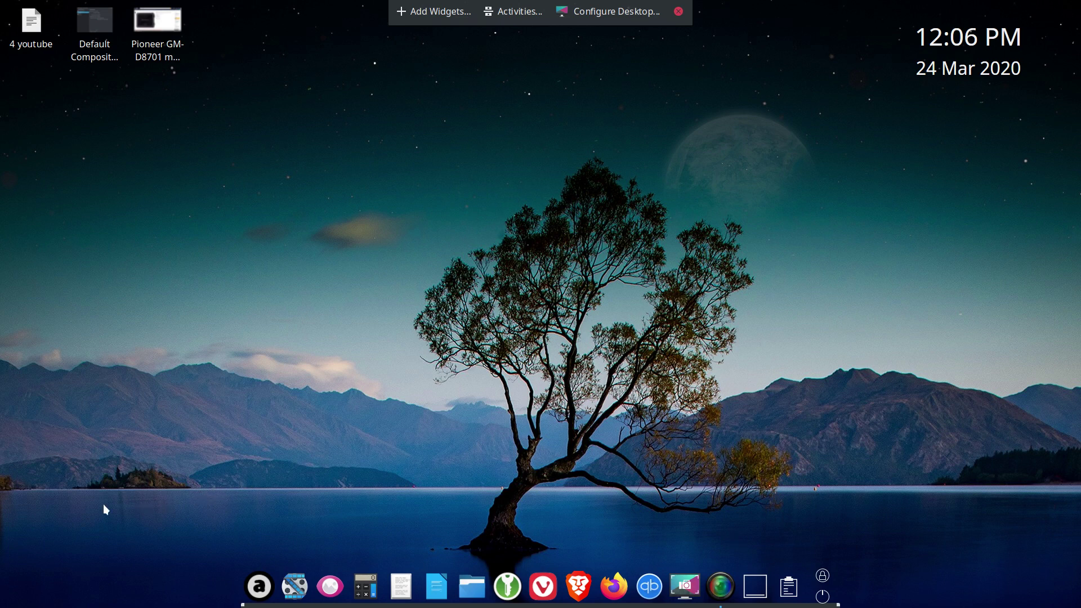
mouse_move(1, 506)
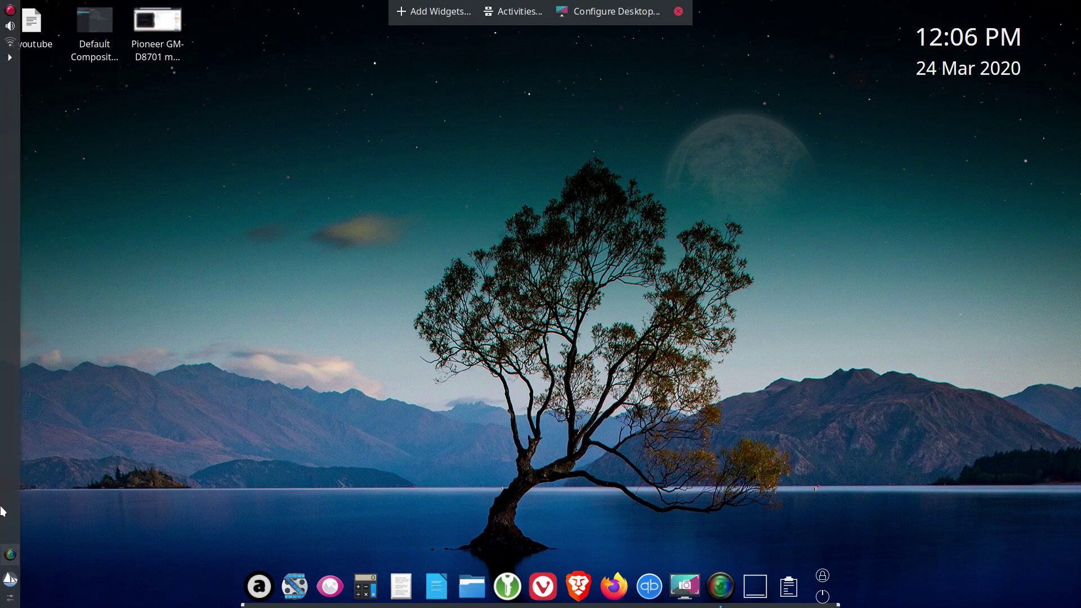
- Browse the Application Menu's Office category, check the widget's context menu, then reopen the menu
left_click(9, 580)
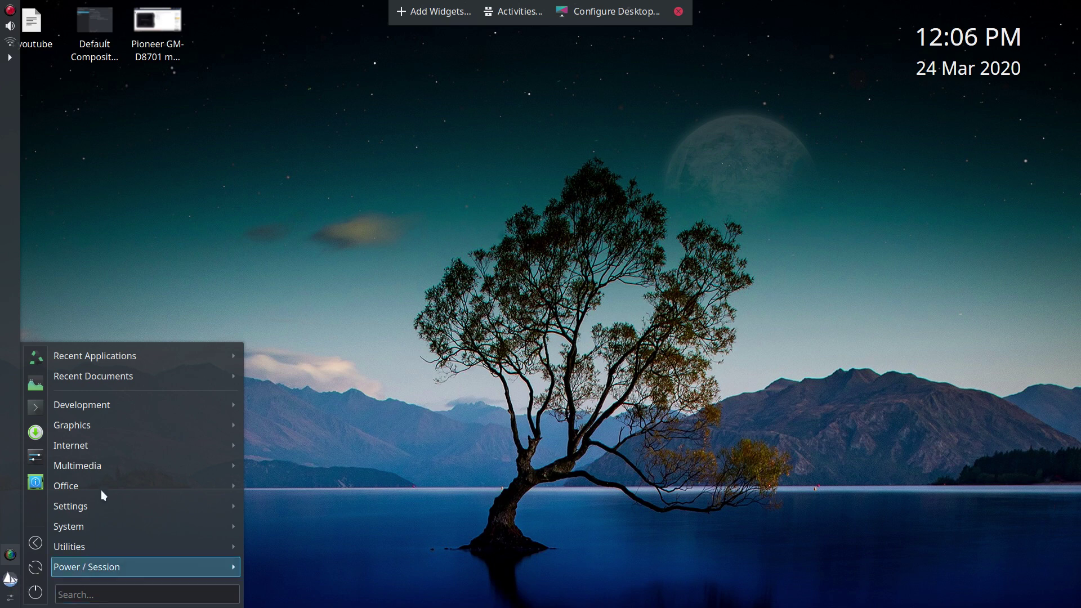
mouse_move(109, 499)
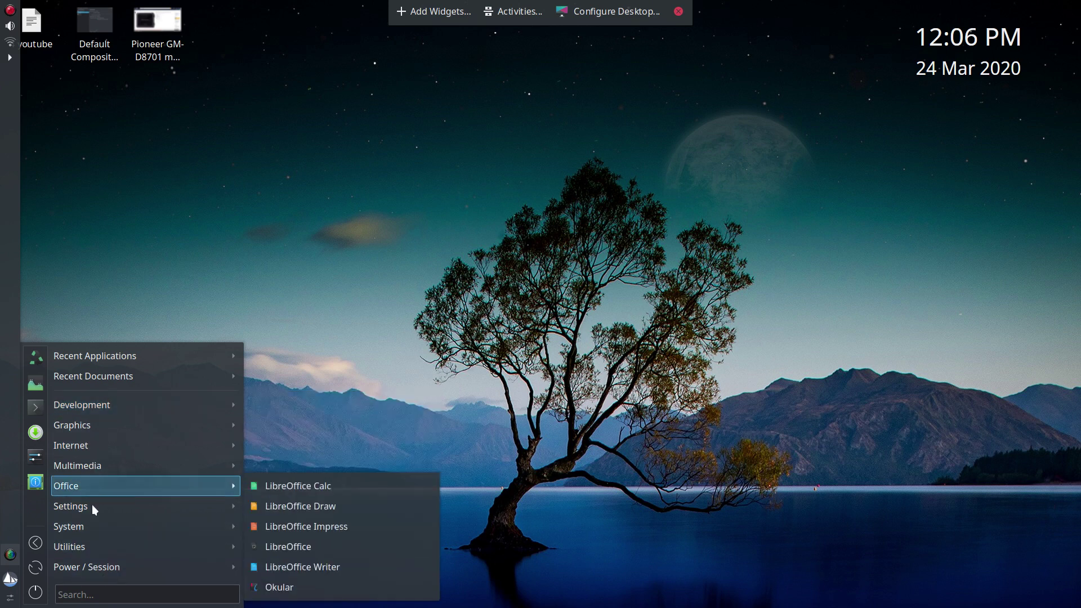
left_click(575, 469)
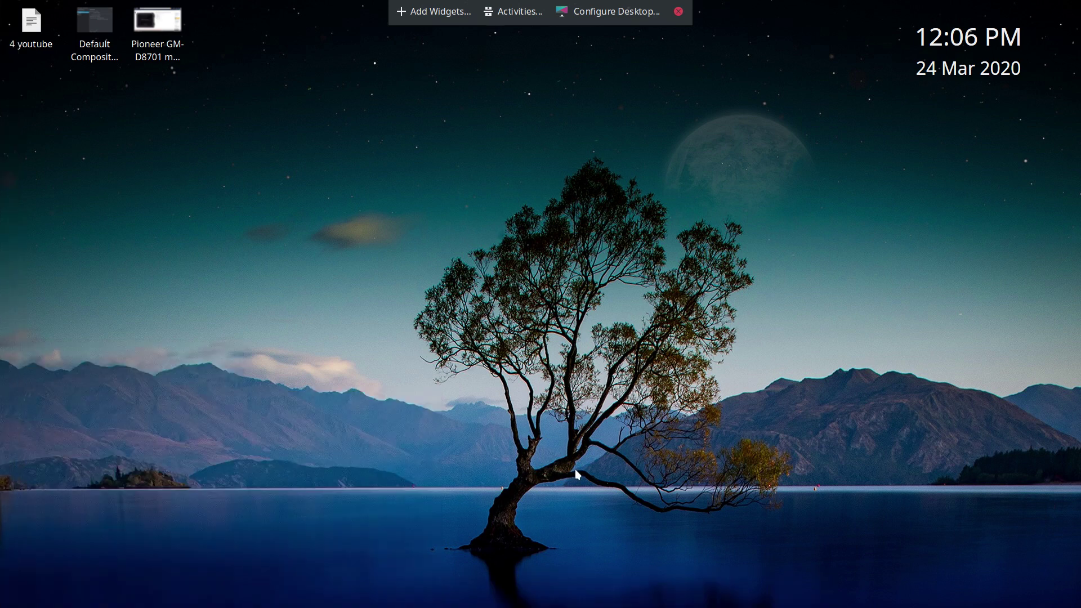
right_click(9, 580)
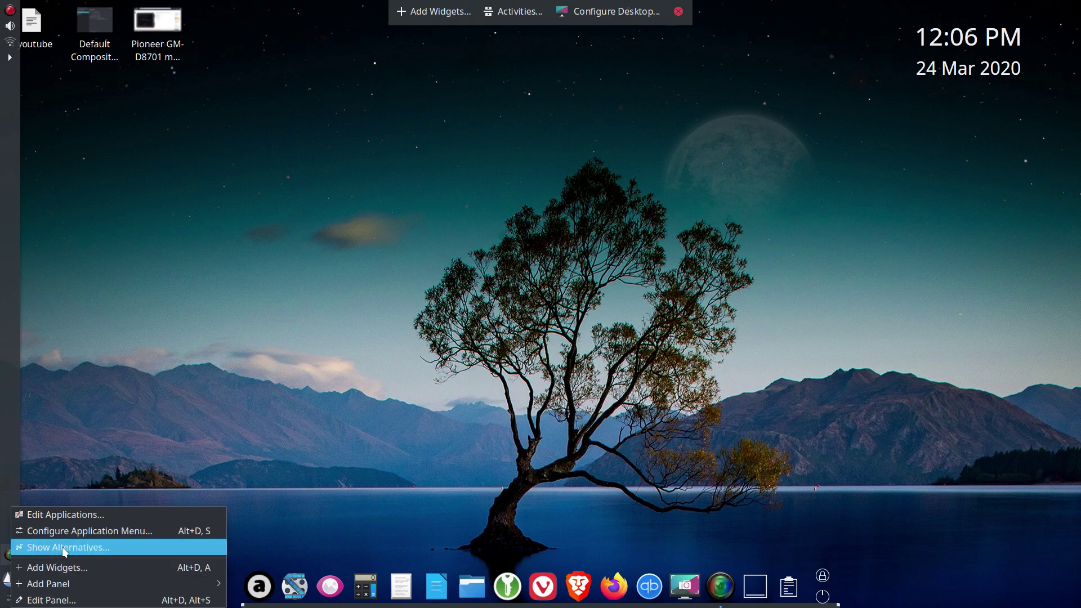
left_click(225, 409)
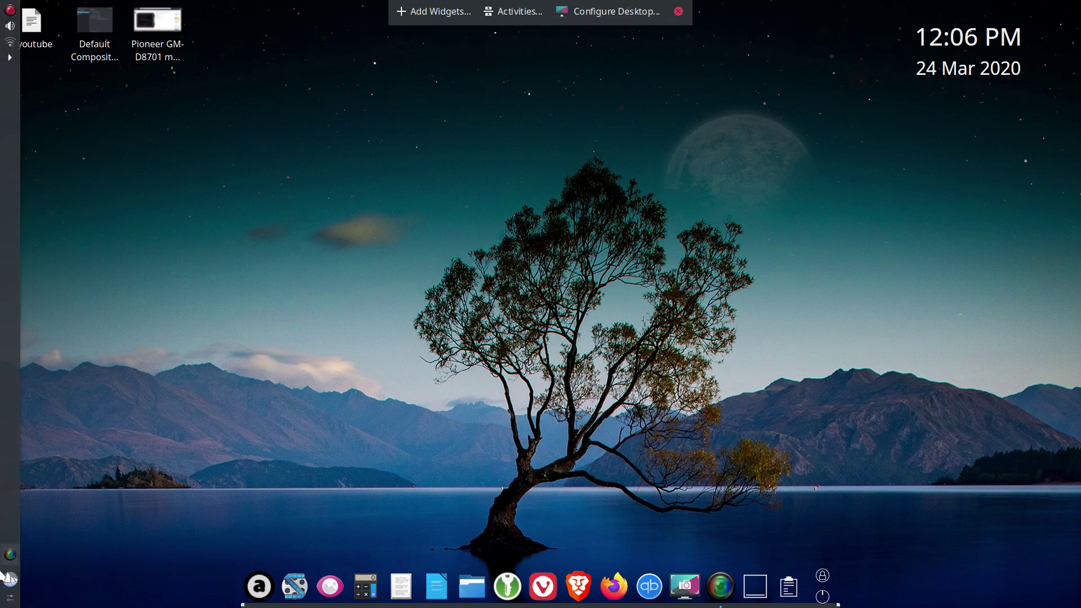
left_click(10, 580)
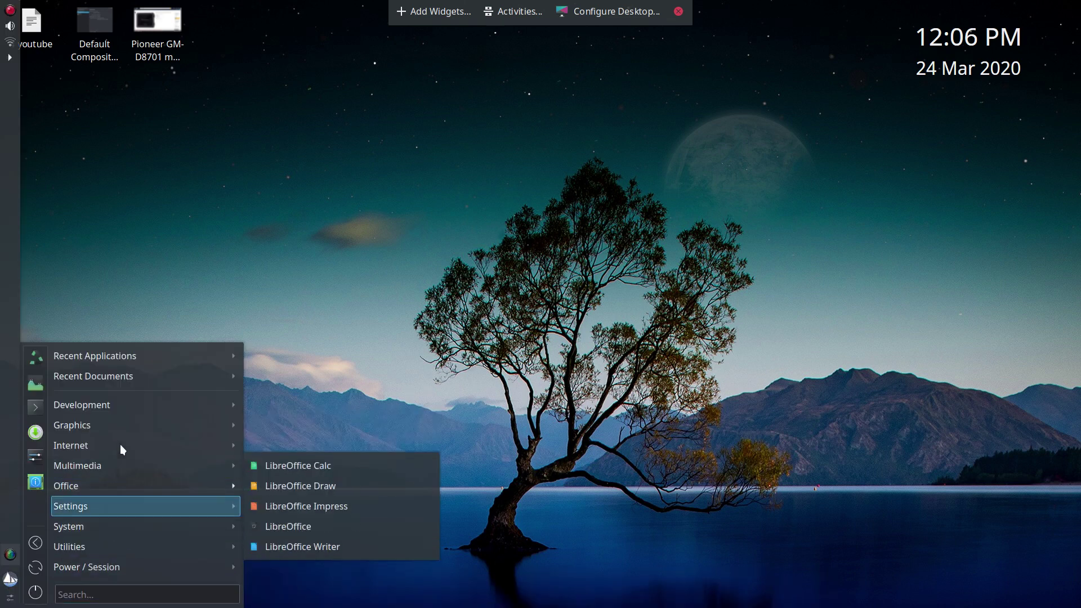
- Browse the menu categories, view Firefox's and the Software Center favourite's options, then close the menu
mouse_move(126, 372)
mouse_move(75, 570)
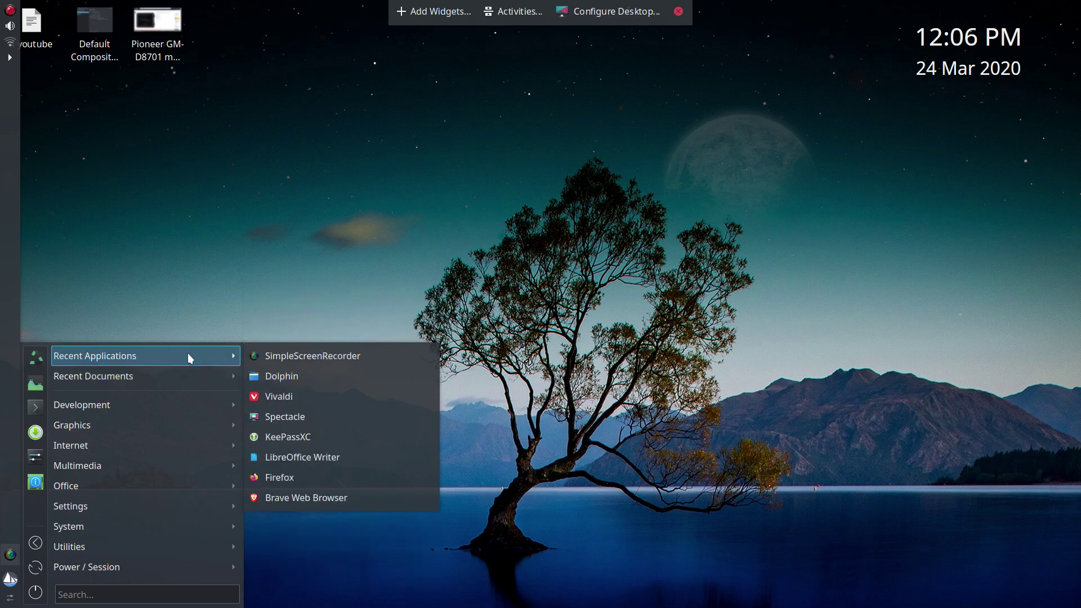
mouse_move(229, 407)
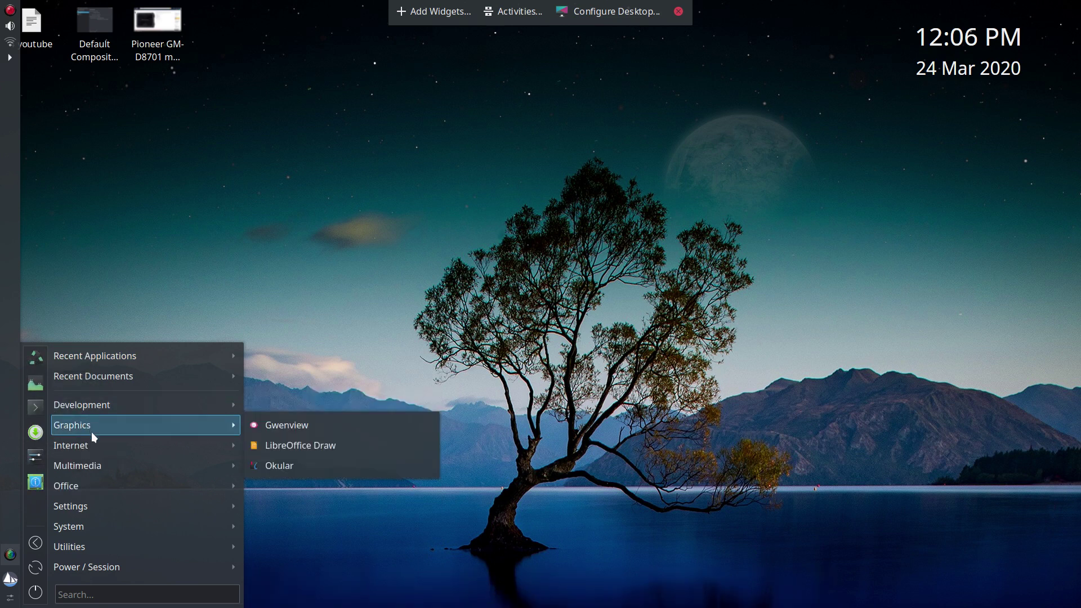
mouse_move(95, 446)
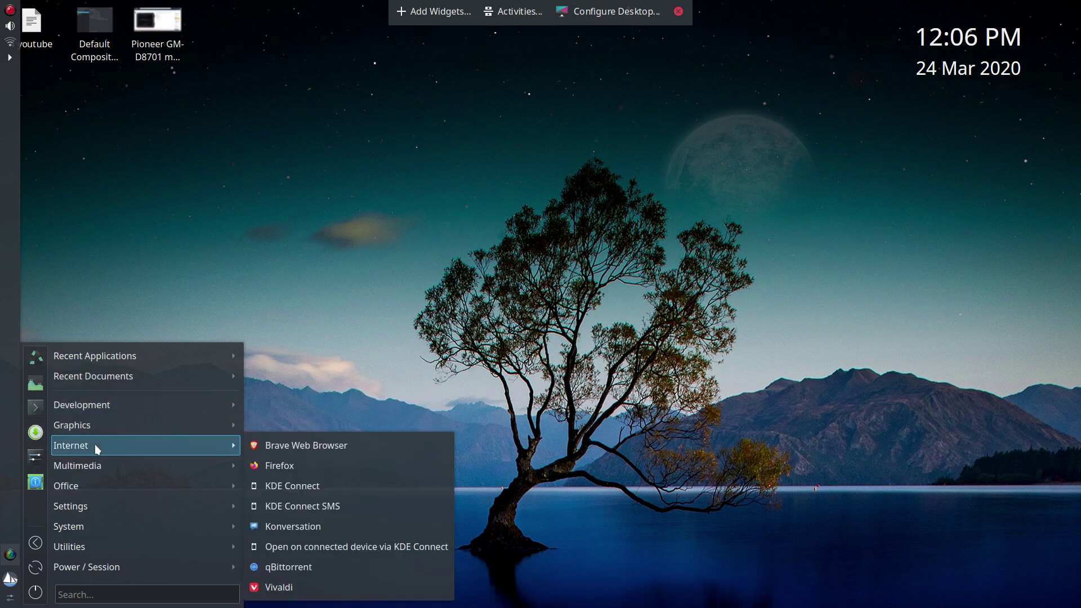
right_click(296, 466)
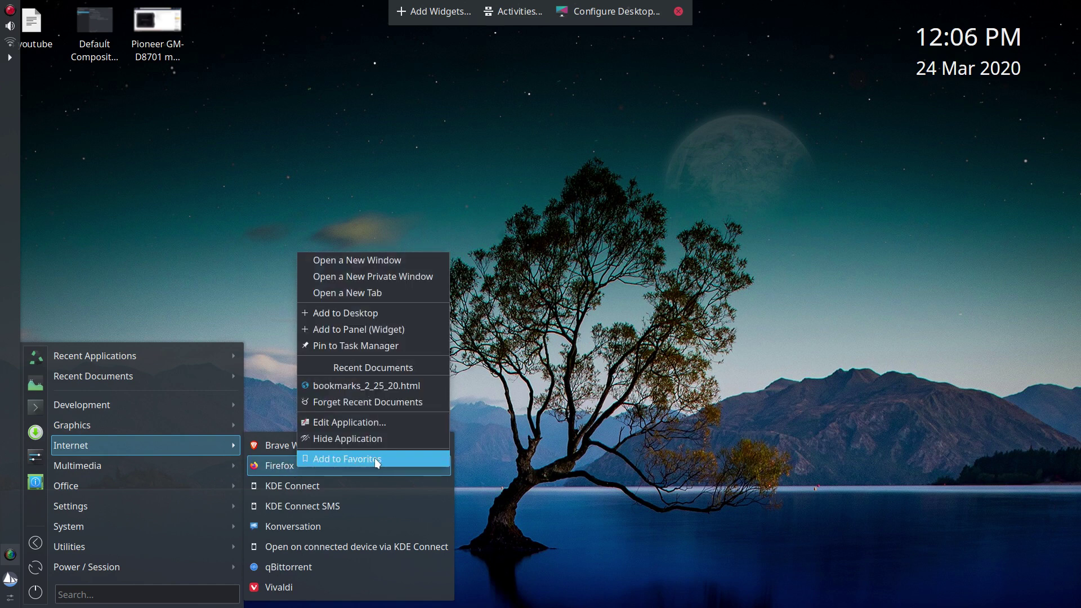
left_click(31, 501)
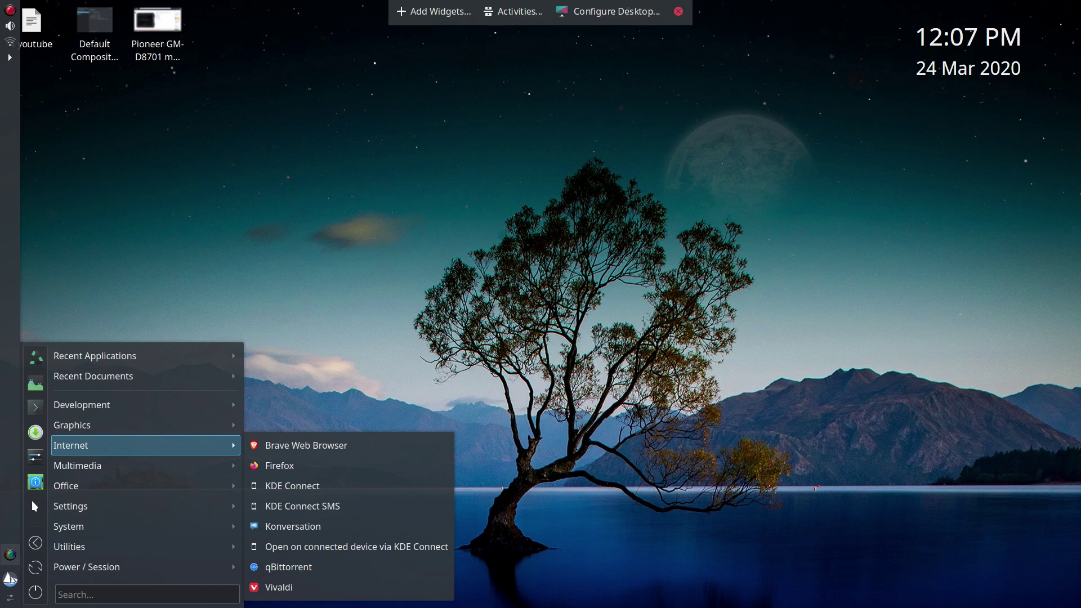
right_click(35, 432)
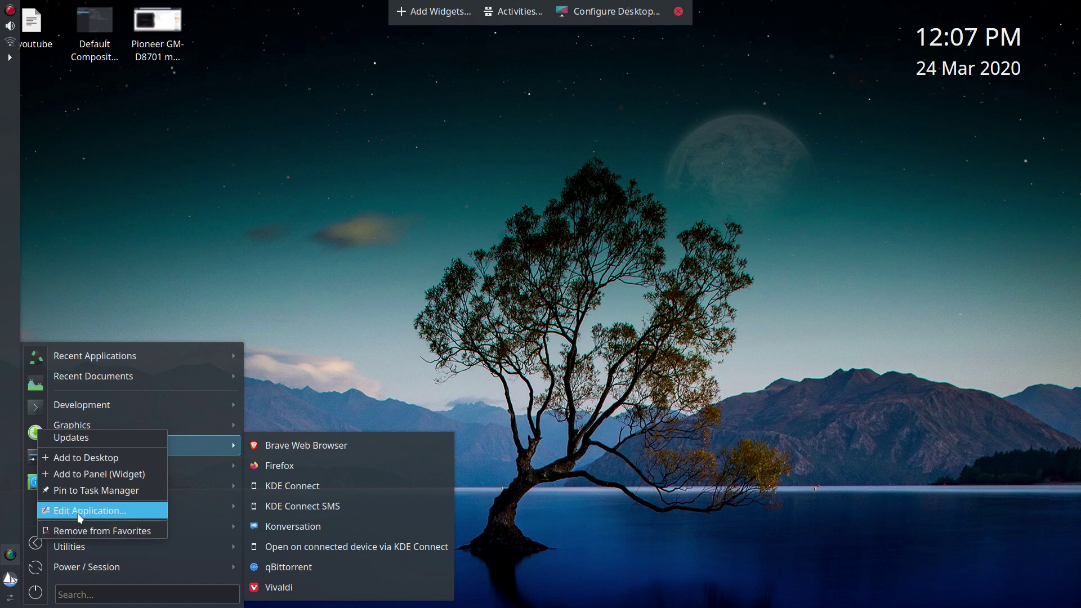
left_click(329, 377)
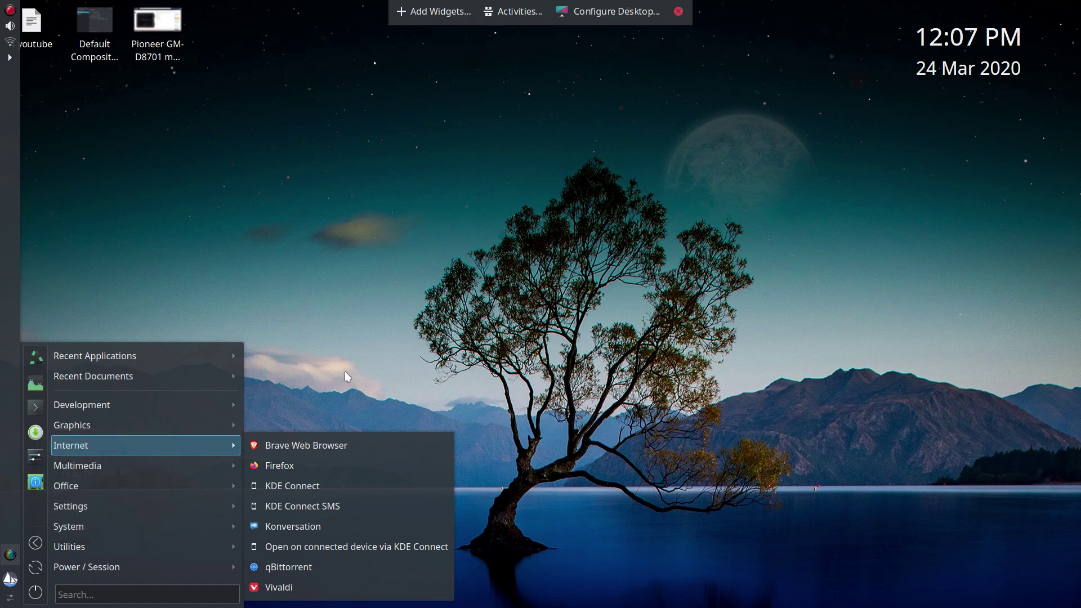
left_click(345, 371)
mouse_move(2, 496)
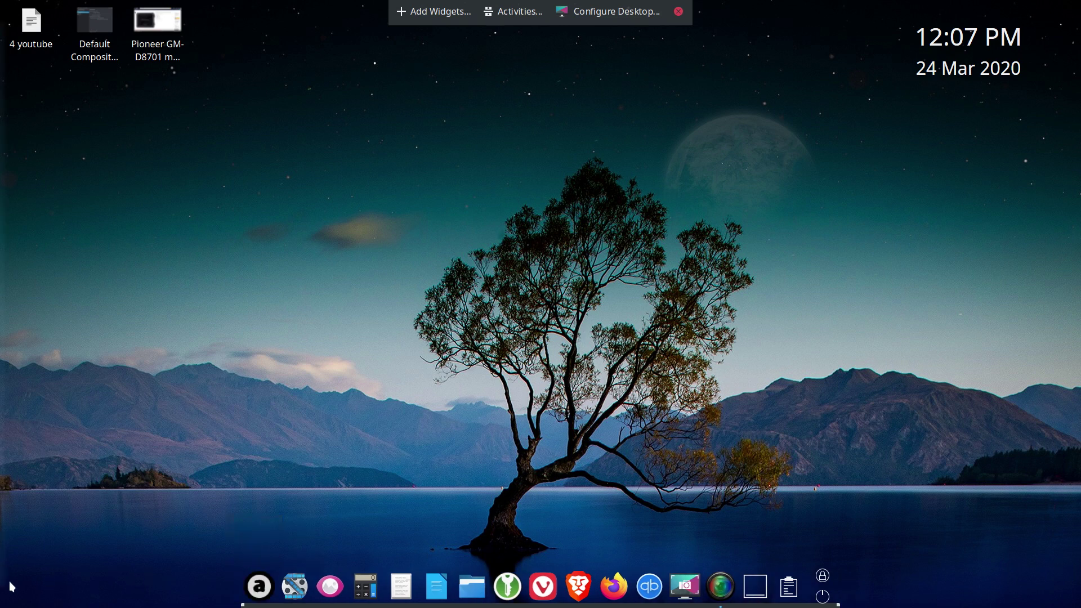
- From the left panel's Application Menu, start Software Center via its favourites entry
mouse_move(9, 586)
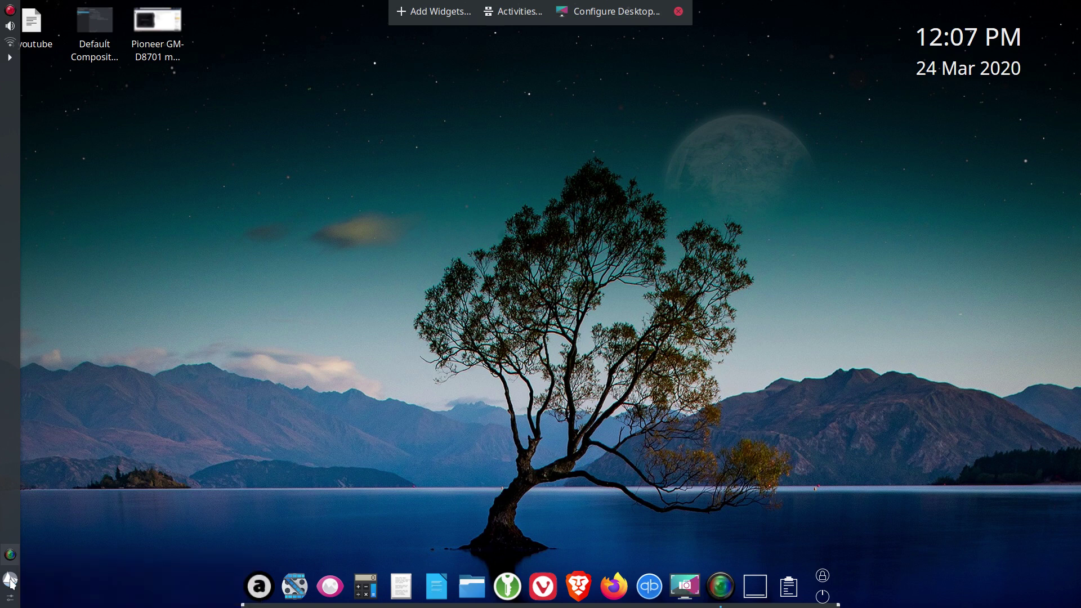
left_click(10, 581)
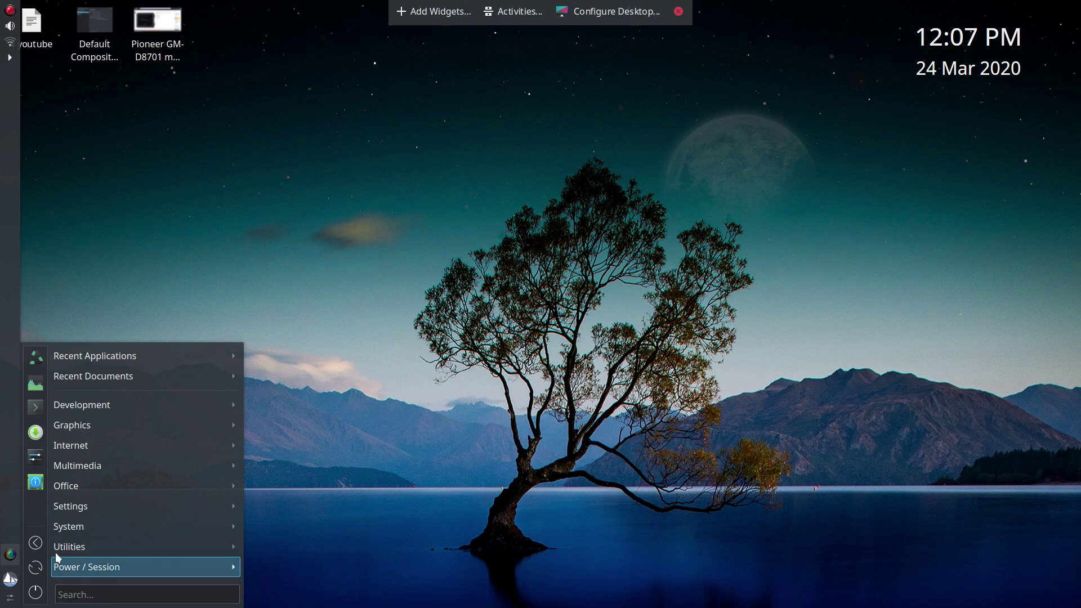
left_click(35, 433)
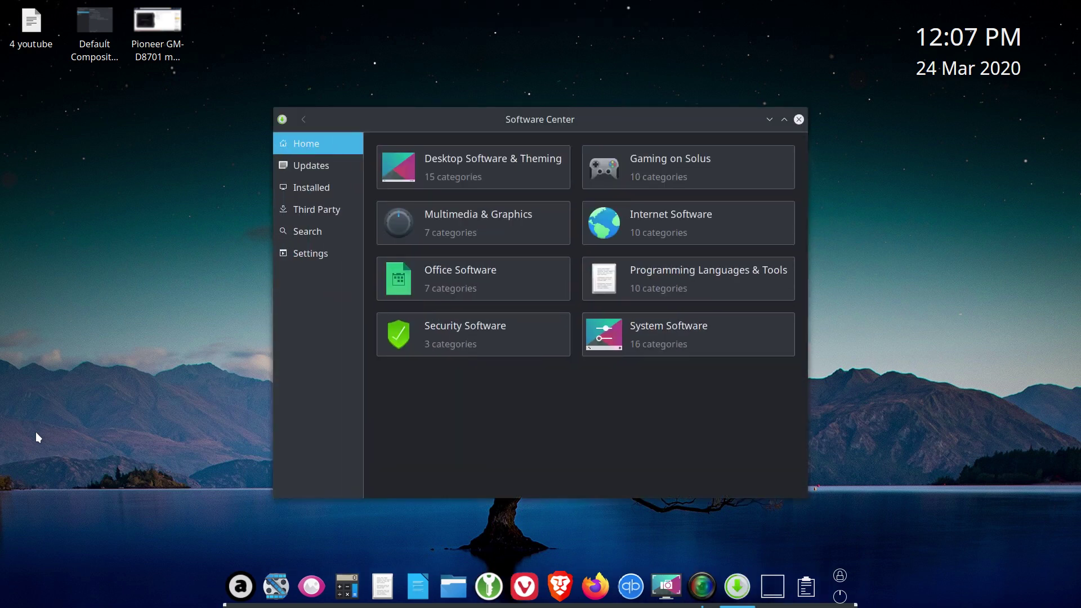
- Search Software Center for 'latte', confirm latte-dock 0.9.9-26 is installed, and close the window
left_click(320, 232)
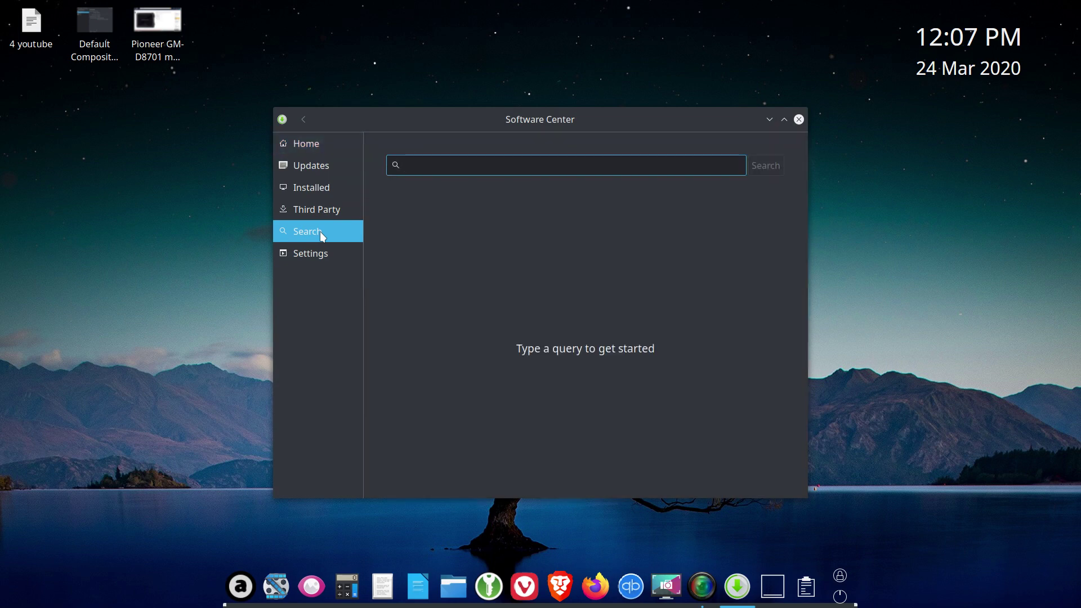
type("latte")
key("Return")
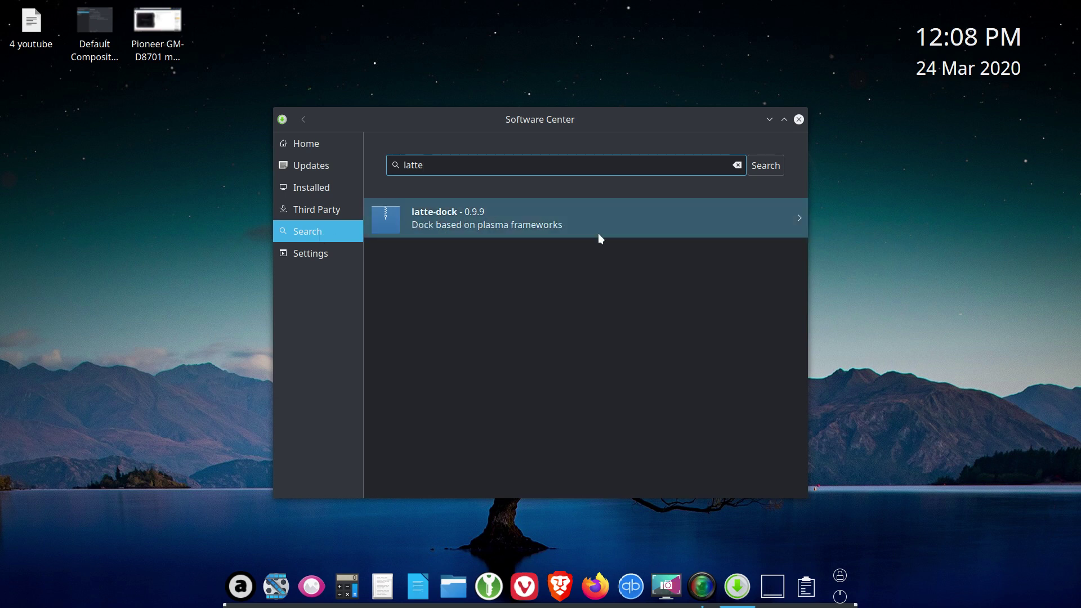
left_click(799, 217)
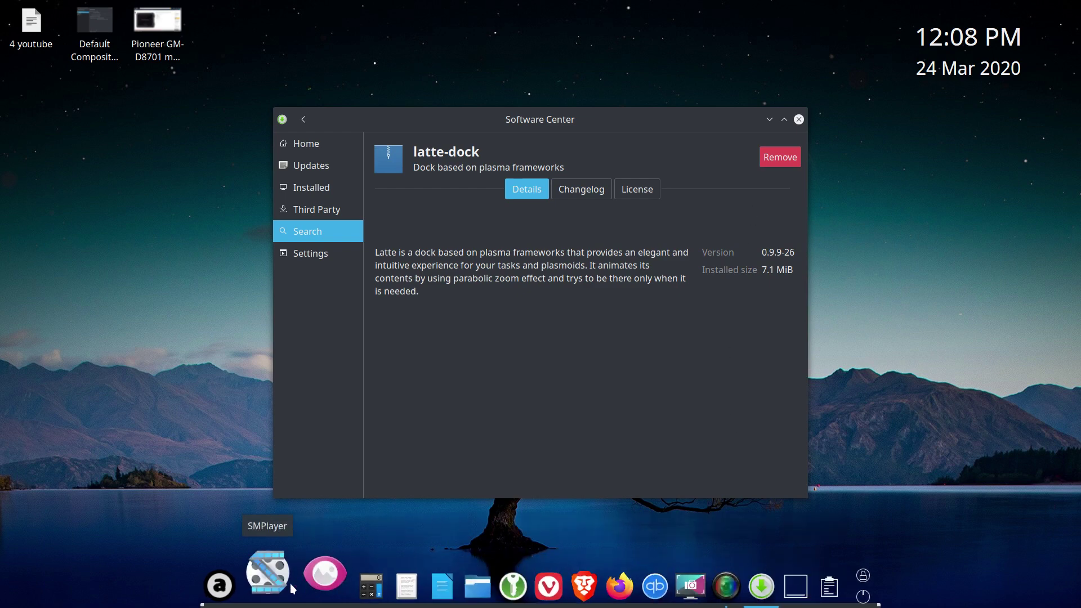
left_click(799, 120)
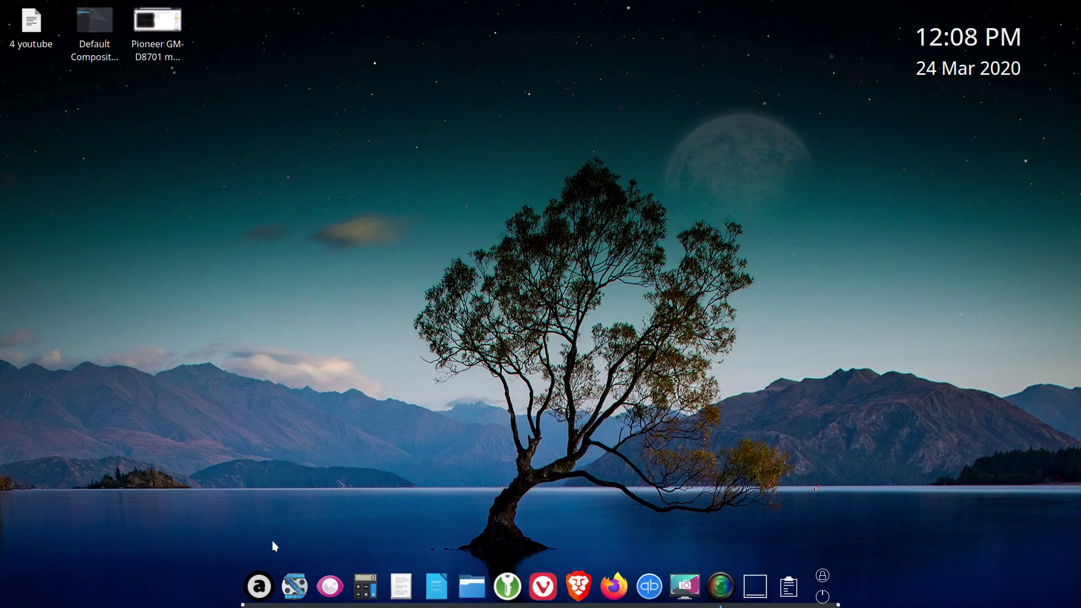
- Launch Latte from the Application Menu's Utilities category
mouse_move(2, 543)
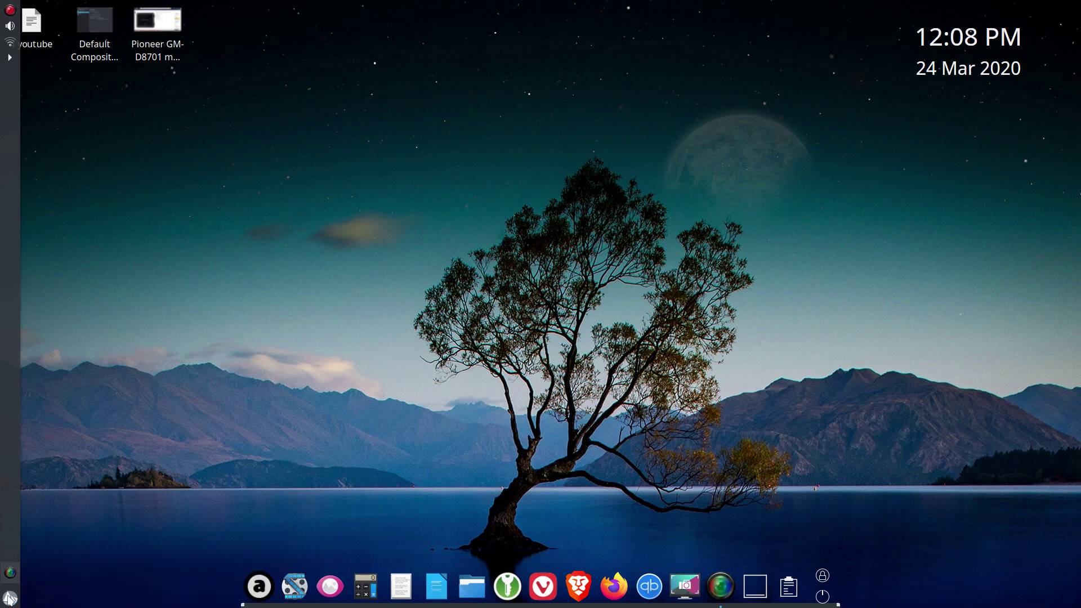
left_click(10, 598)
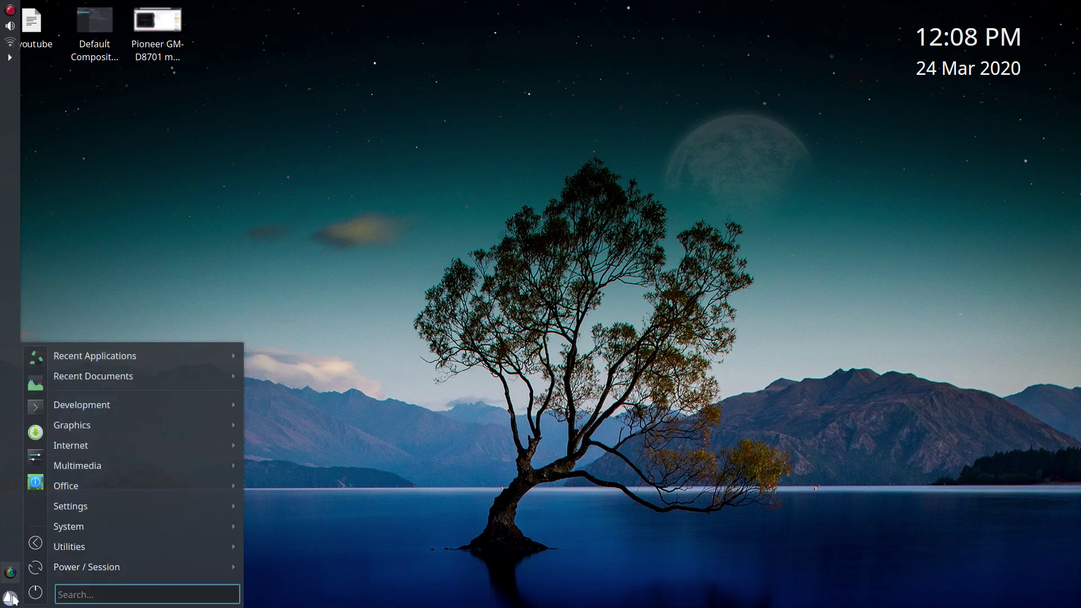
mouse_move(90, 544)
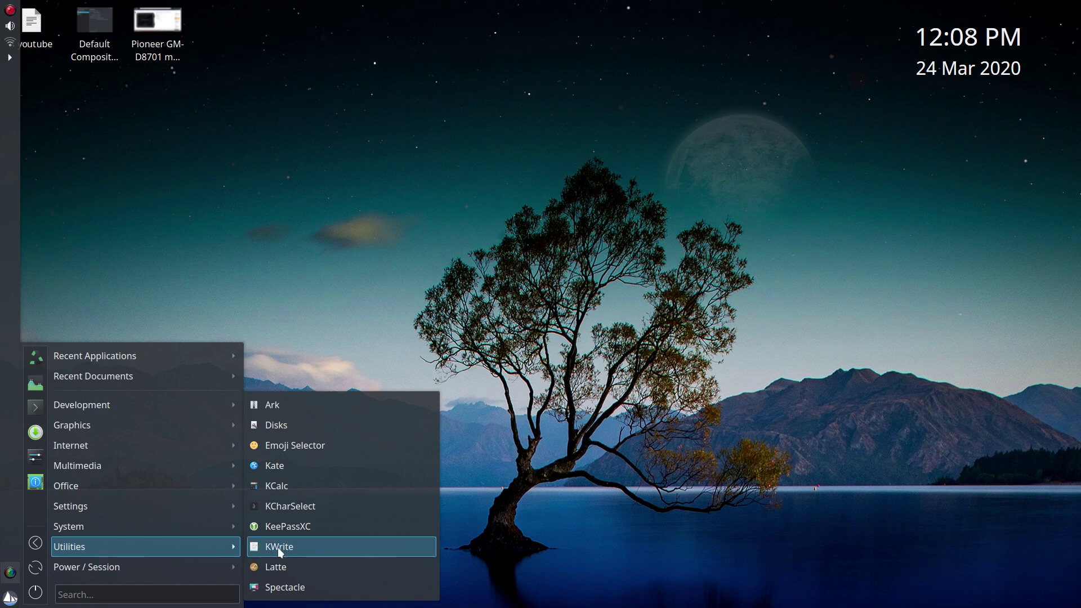
left_click(356, 565)
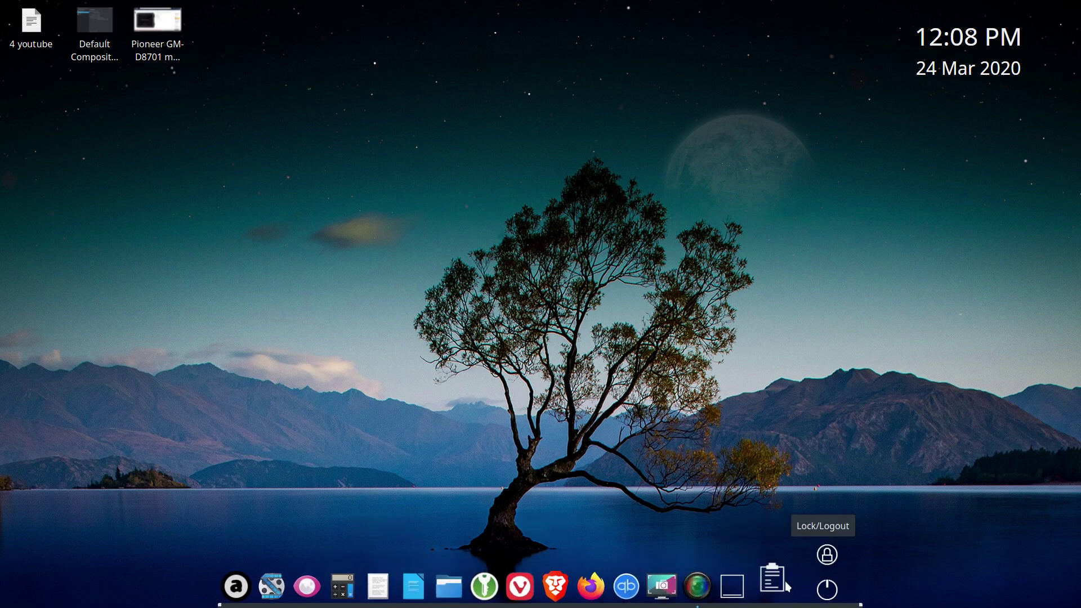
- Pin LibreOffice Draw from the Office category to the Latte dock, between Brave and Firefox
left_click(4, 594)
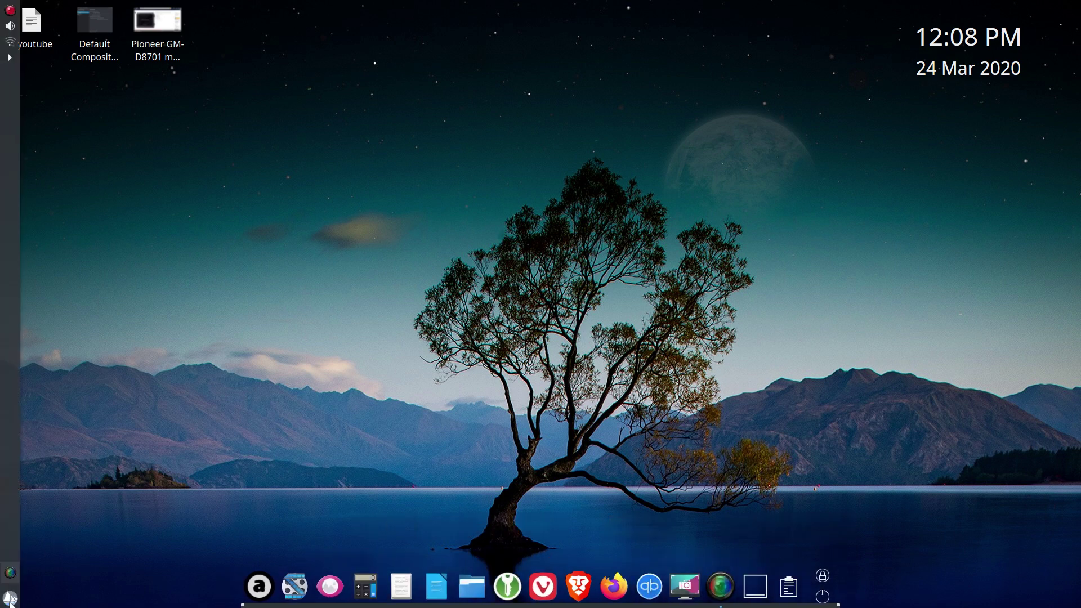
mouse_move(83, 447)
mouse_move(111, 425)
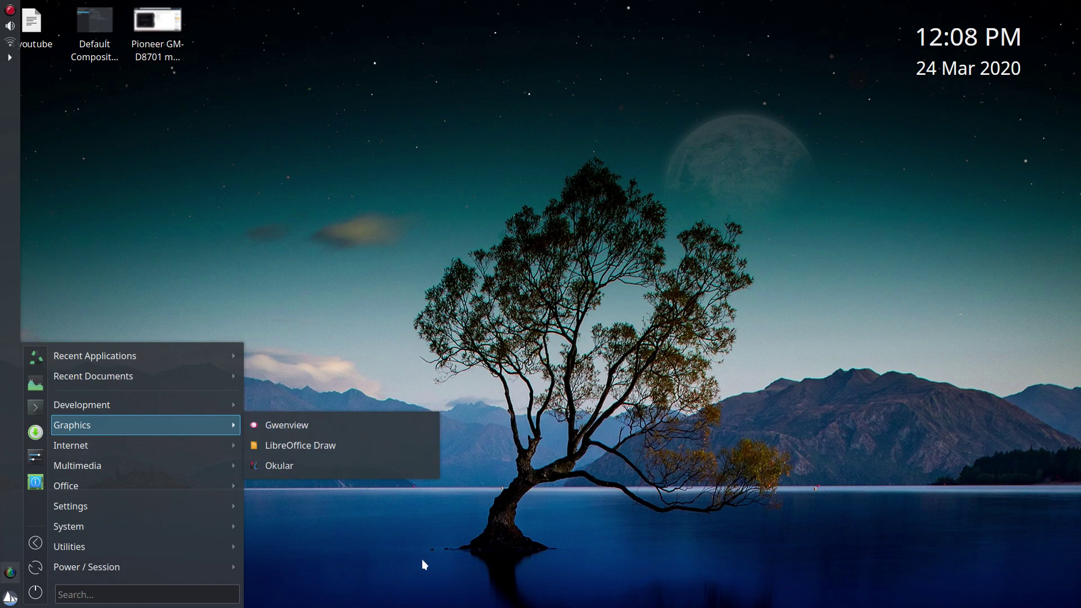
mouse_move(456, 589)
mouse_move(100, 482)
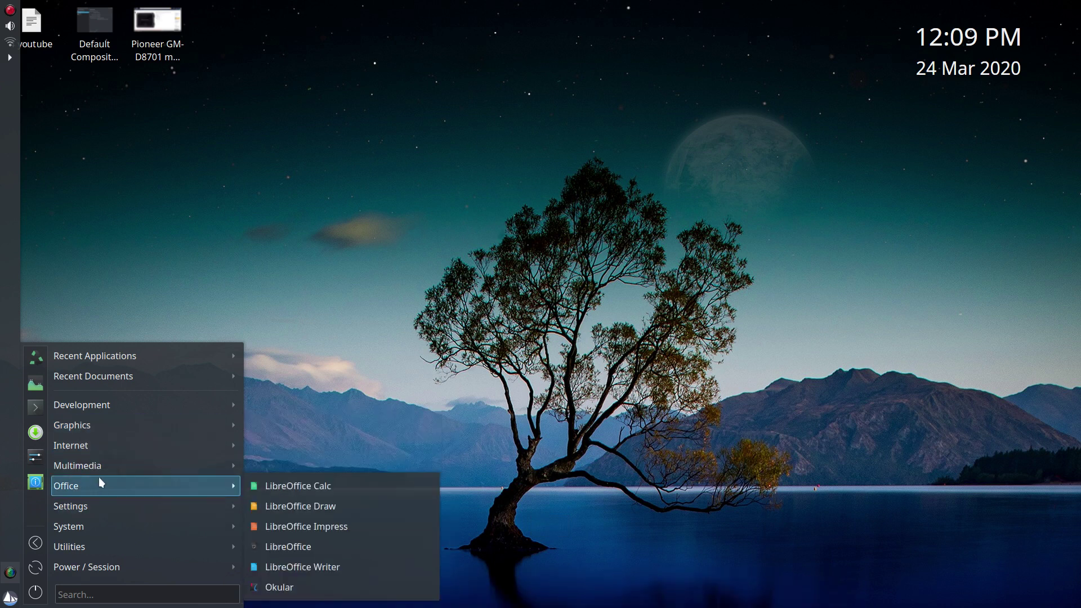
mouse_move(132, 505)
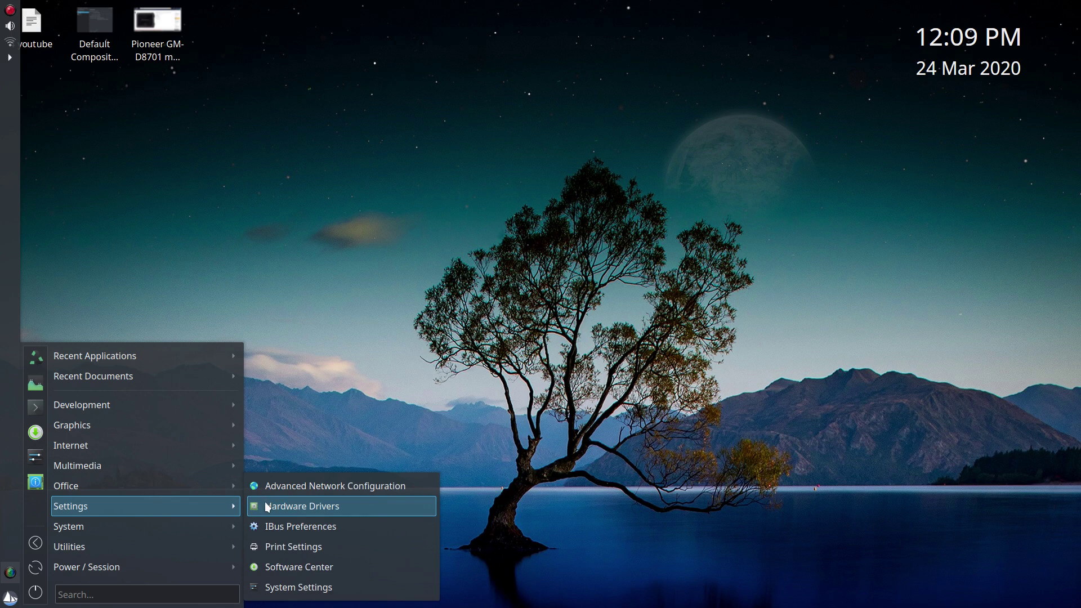
mouse_move(152, 486)
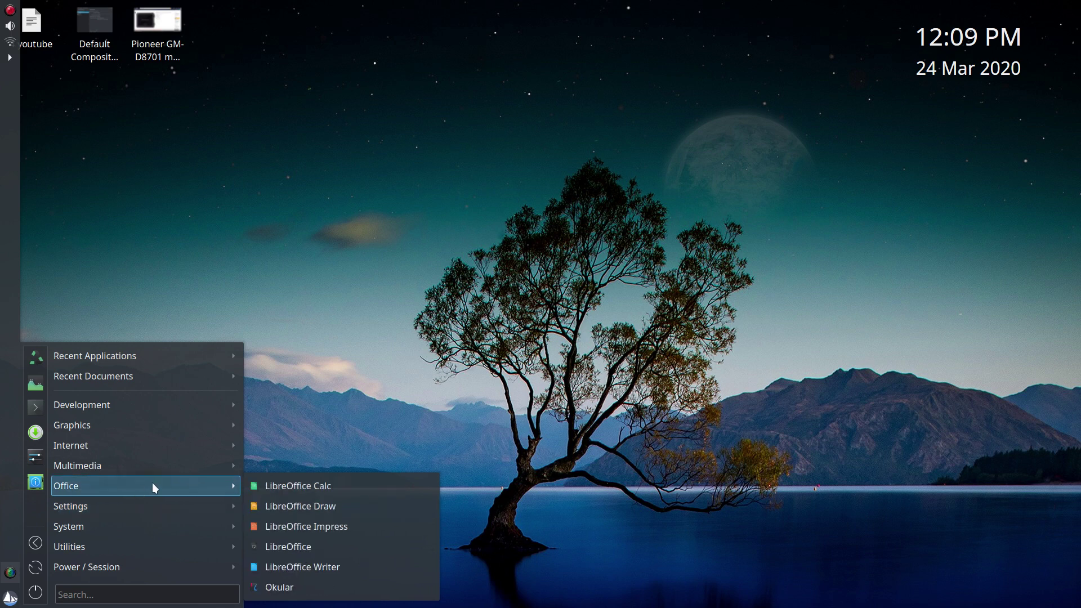
mouse_move(296, 505)
left_mouse_down()
mouse_move(488, 504)
mouse_move(510, 513)
mouse_move(558, 601)
mouse_move(593, 605)
mouse_move(598, 590)
mouse_move(647, 581)
mouse_move(757, 586)
mouse_move(666, 593)
left_mouse_up()
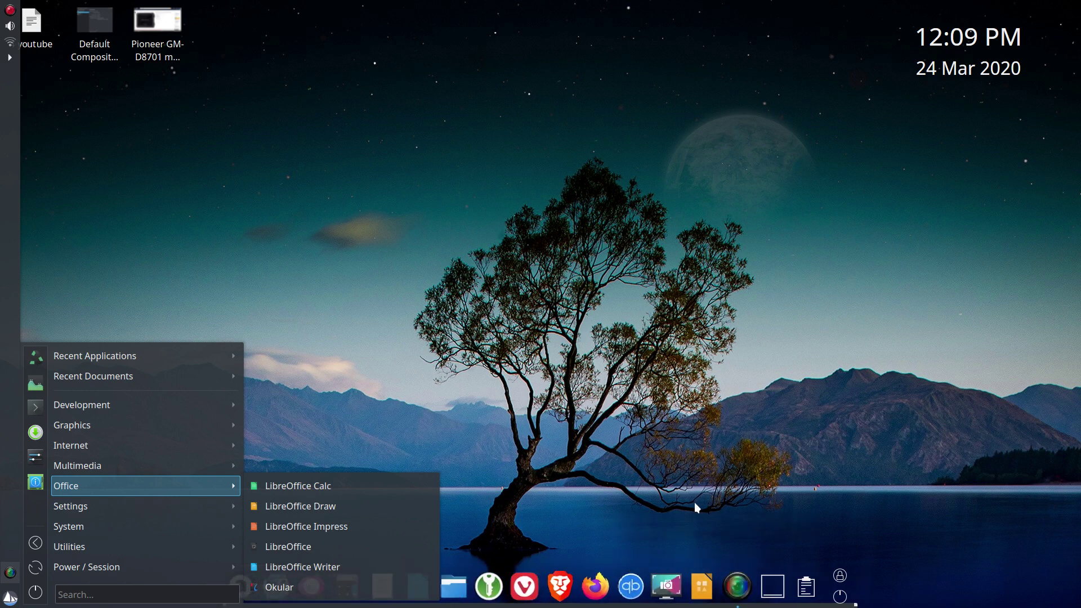
left_click(661, 486)
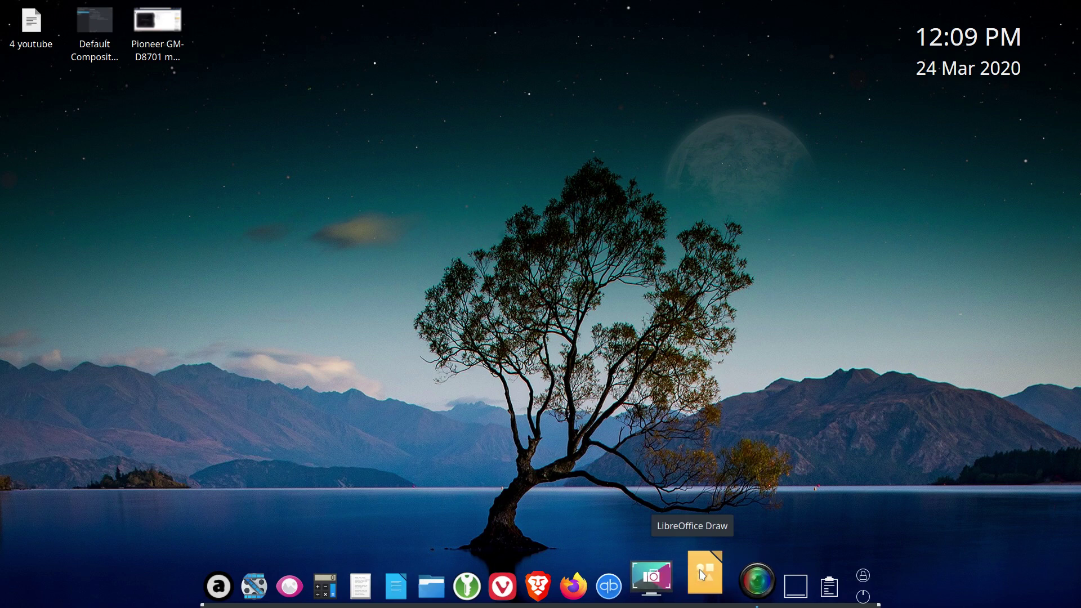
left_click_drag(694, 572, 451, 585)
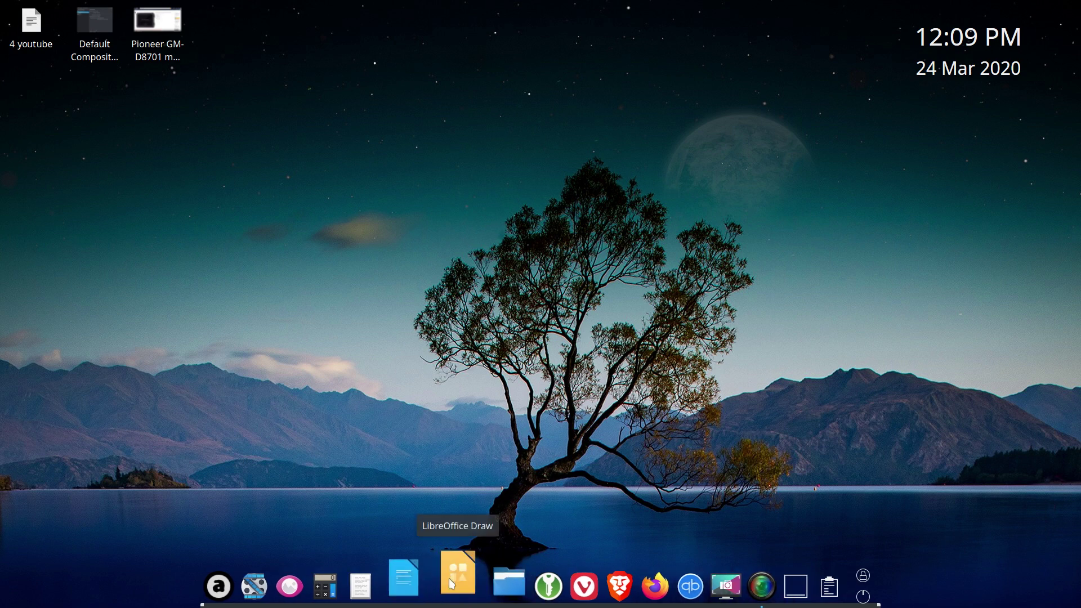
- Unpin the LibreOffice Draw launcher, then open Latte's Dock Settings from the Dolphin icon
right_click(451, 585)
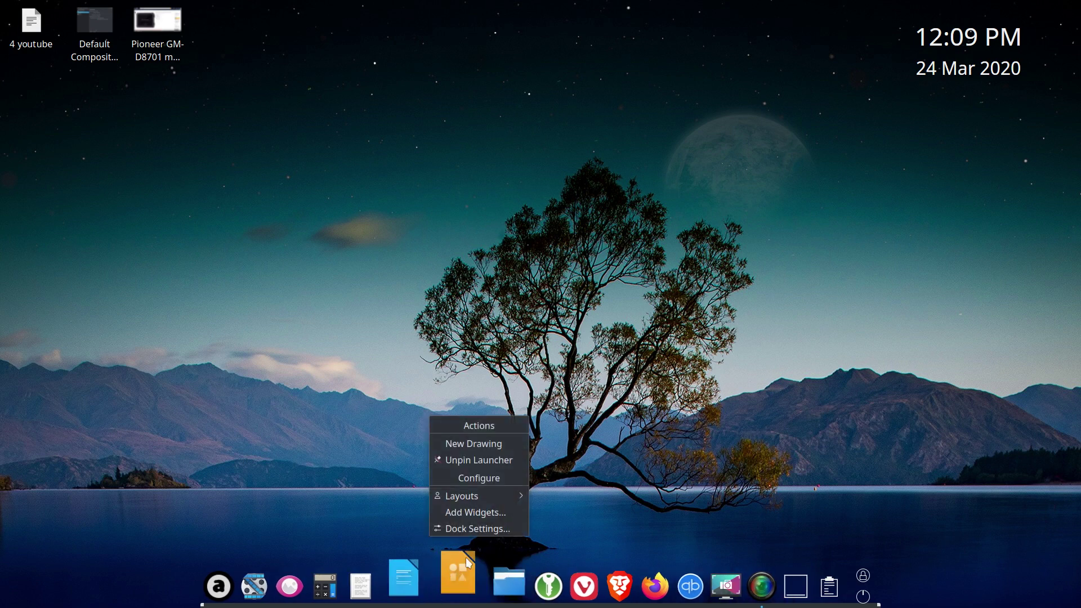
left_click(479, 461)
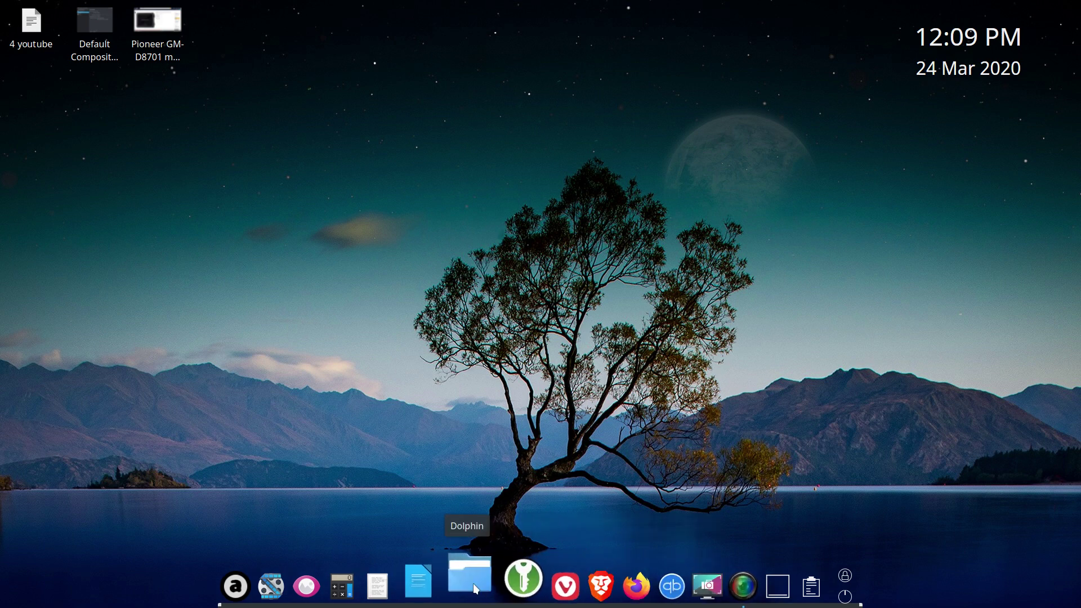
right_click(471, 577)
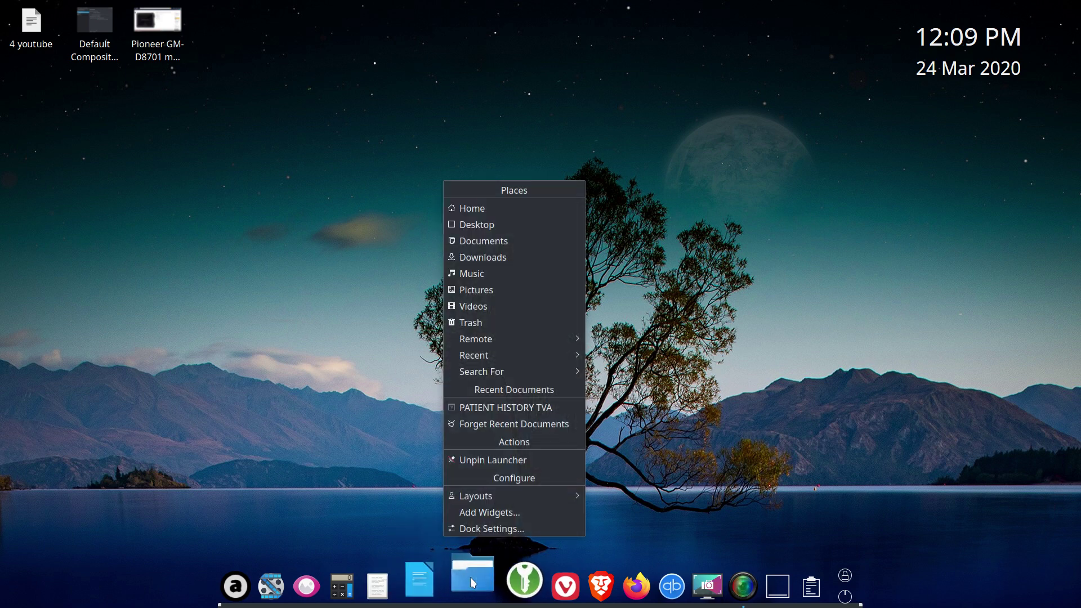
left_click(497, 529)
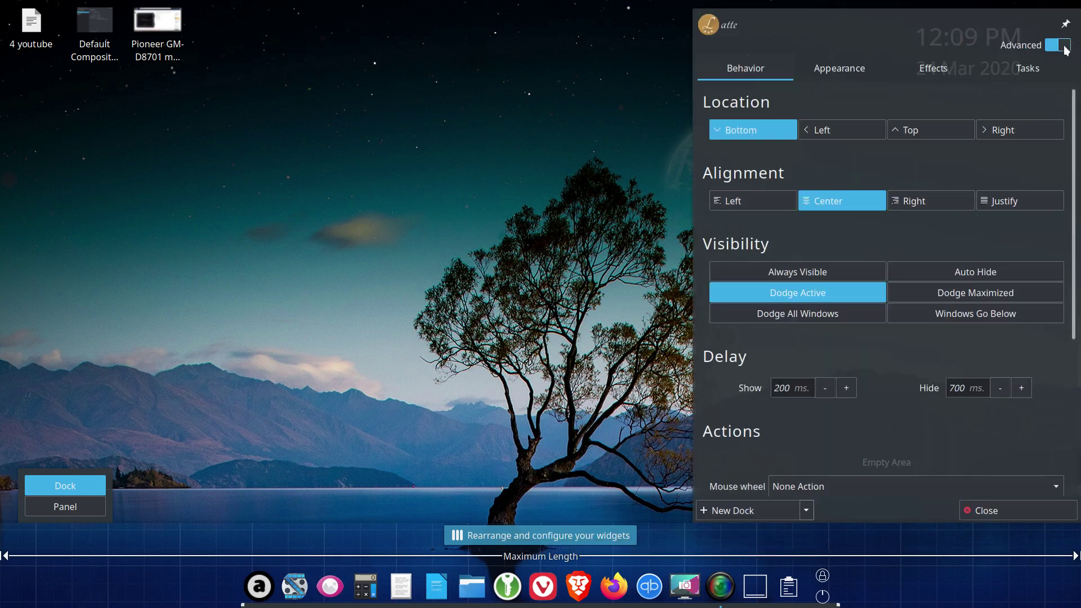
- Toggle Advanced mode off and on, then browse the Appearance, Effects and Tasks pages
left_click(1064, 47)
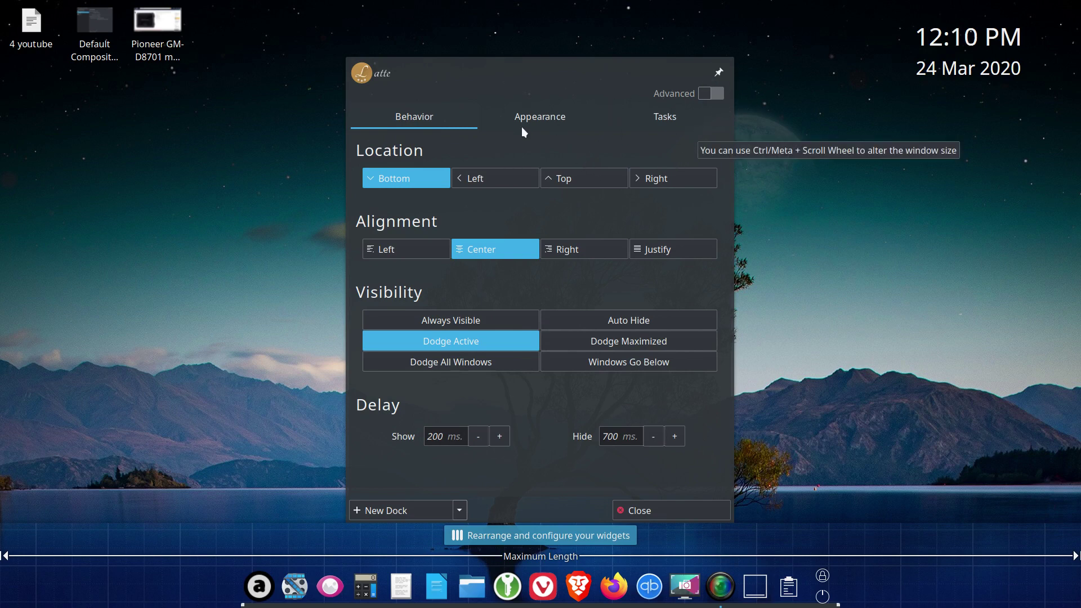
left_click(717, 93)
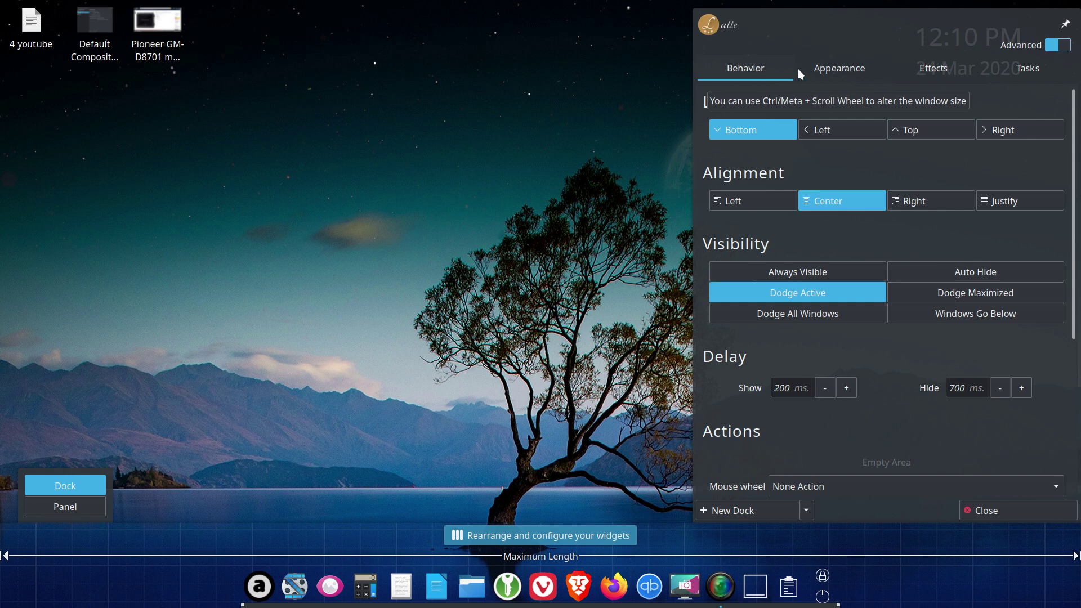
left_click(825, 69)
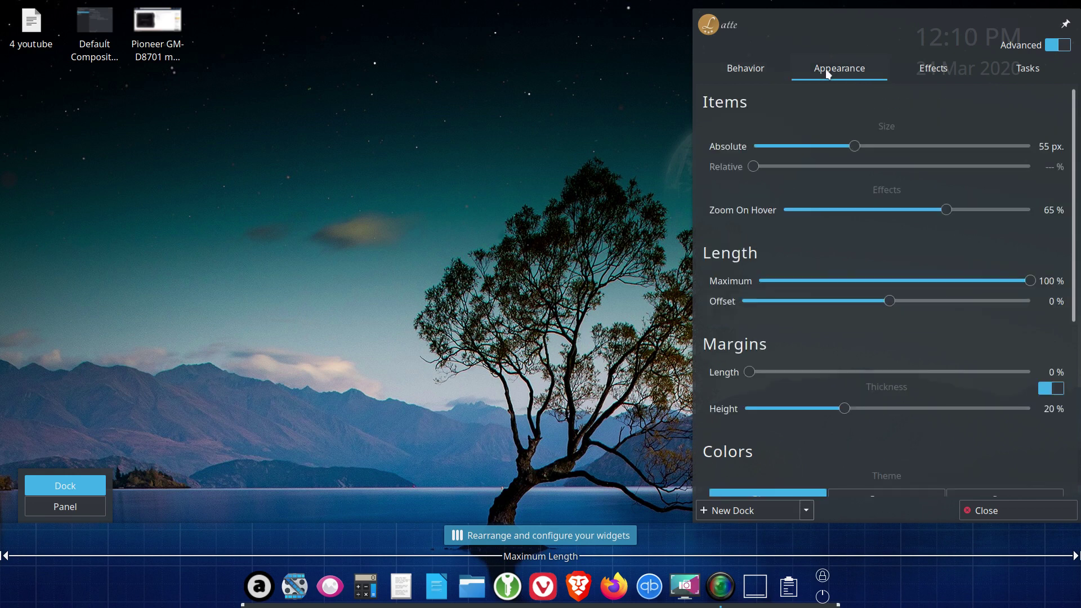
left_click(931, 67)
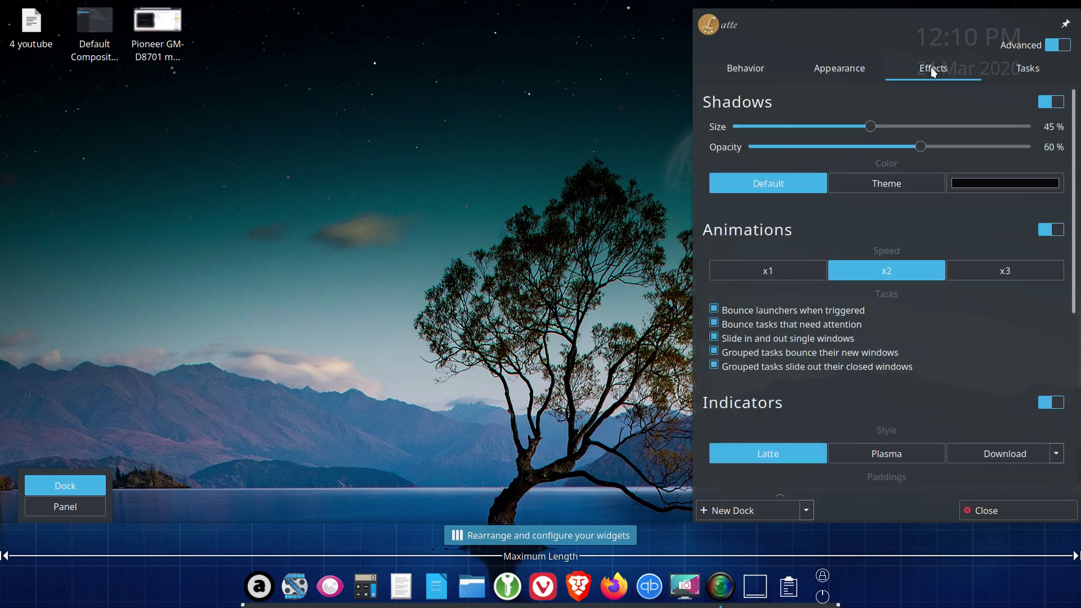
left_click(1023, 67)
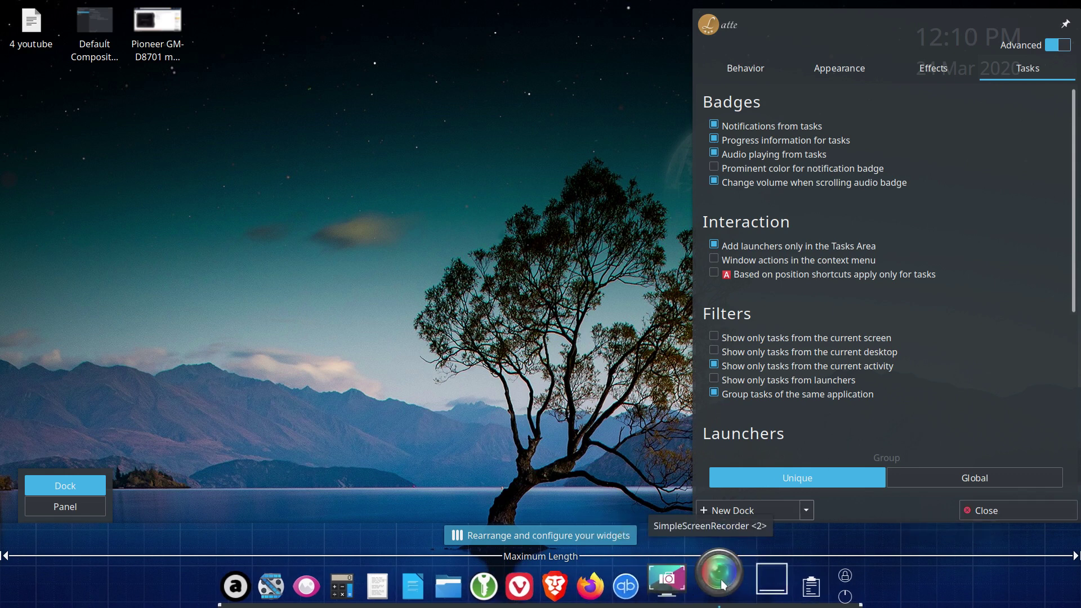
- Capture a 690×910 region screenshot of the Latte settings with Spectacle, then close it
left_click(688, 573)
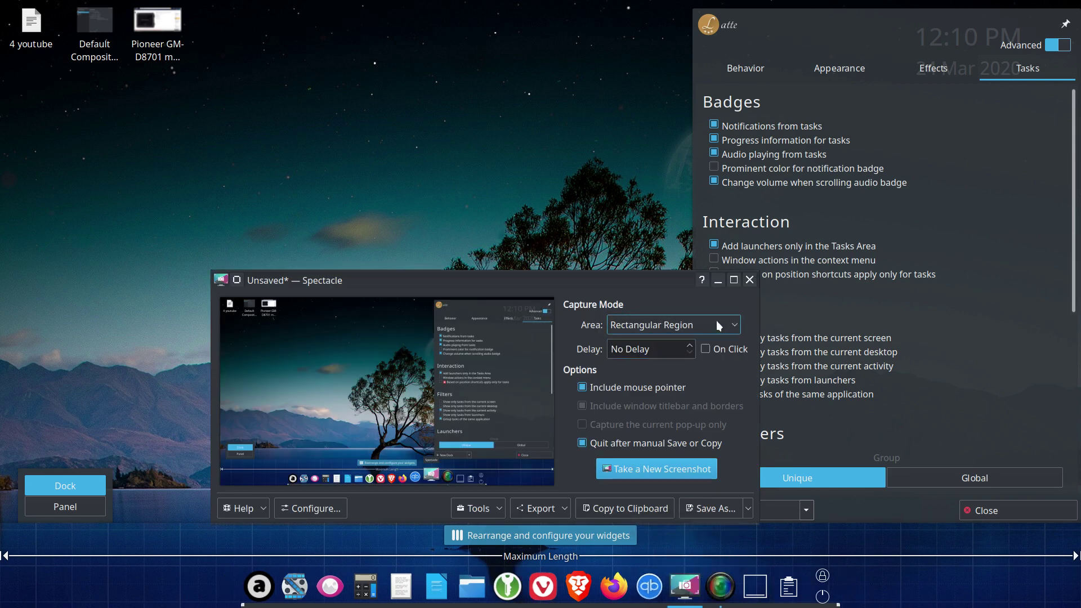
left_click(660, 472)
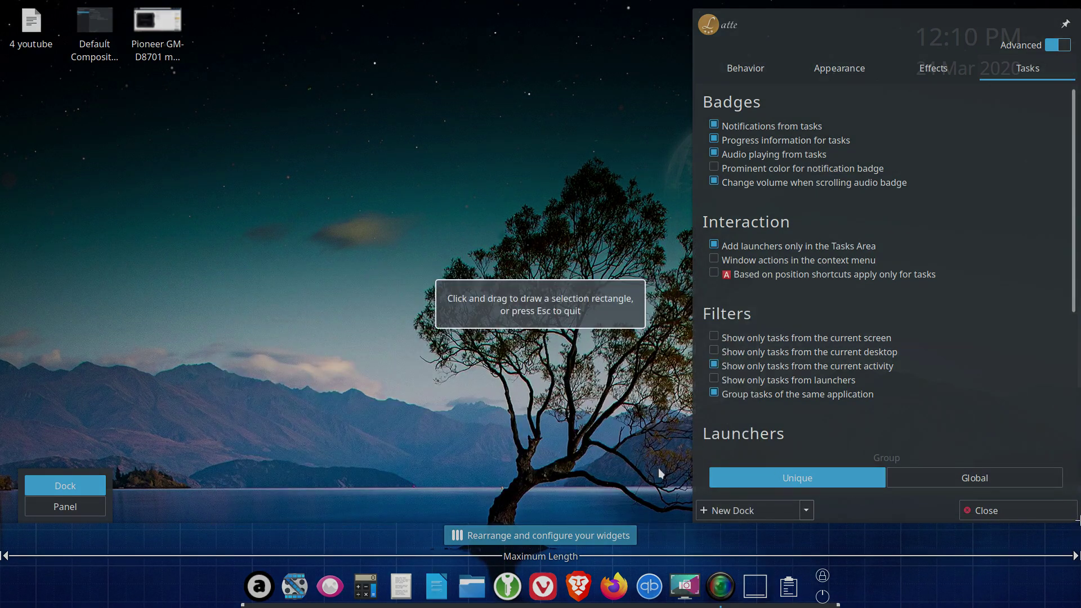
left_click_drag(1079, 521, 692, 8)
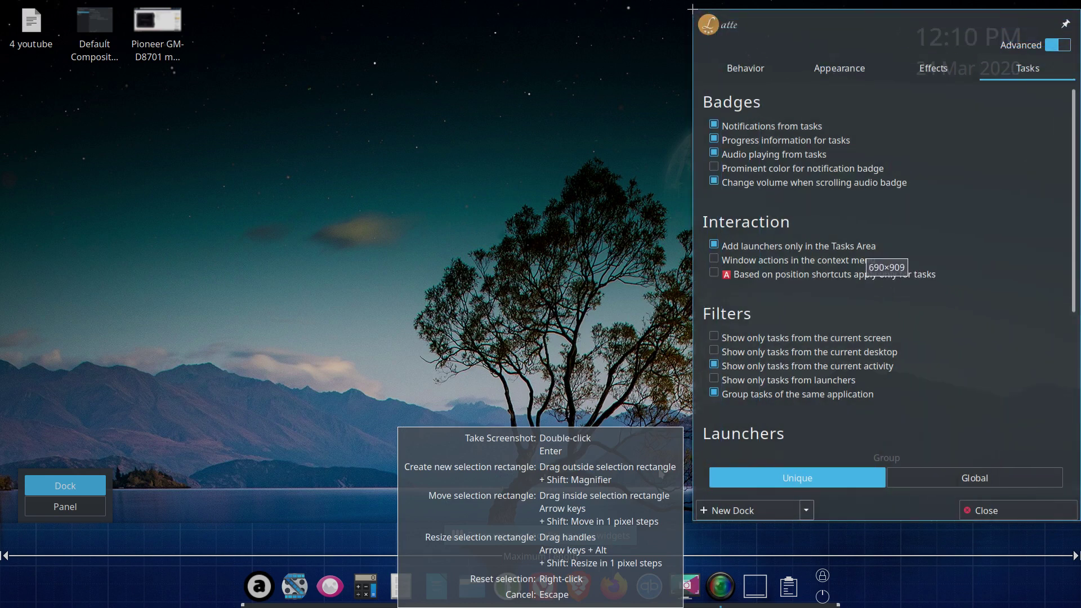
left_click_drag(692, 7, 692, 8)
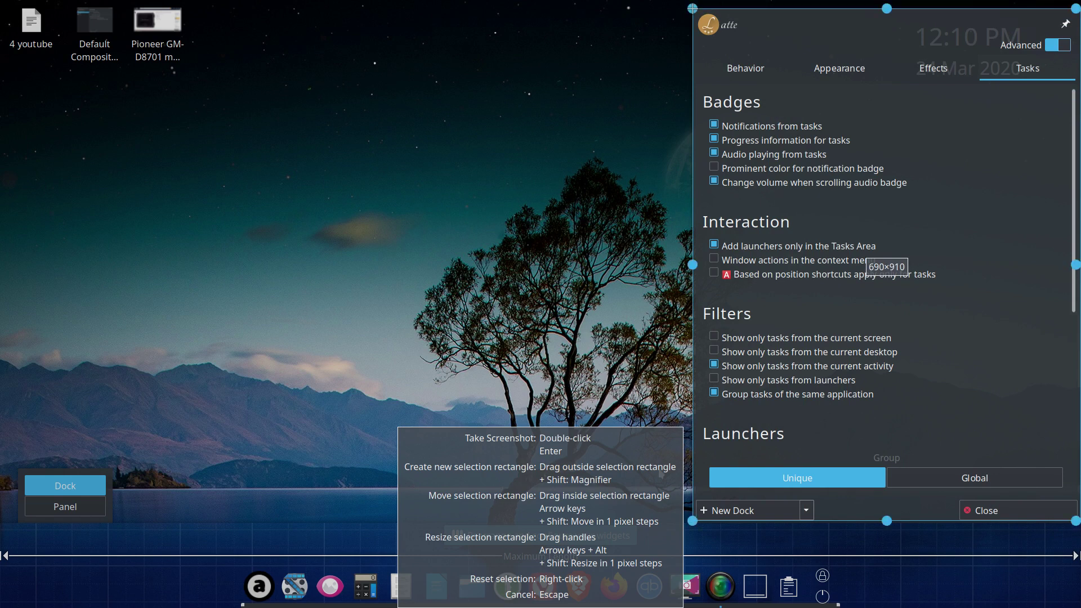
key("Return")
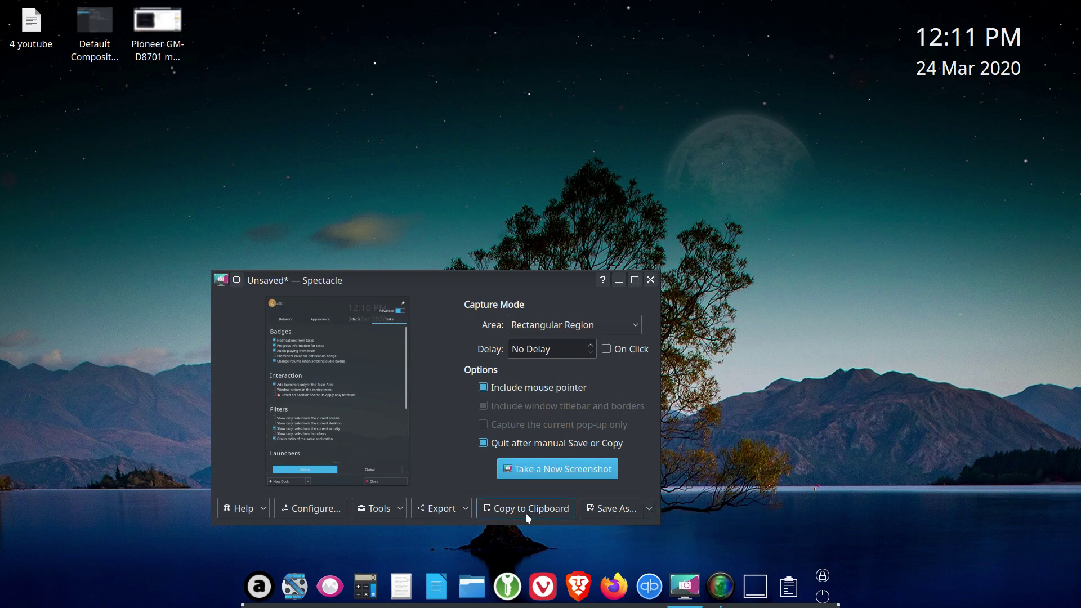
left_click(650, 280)
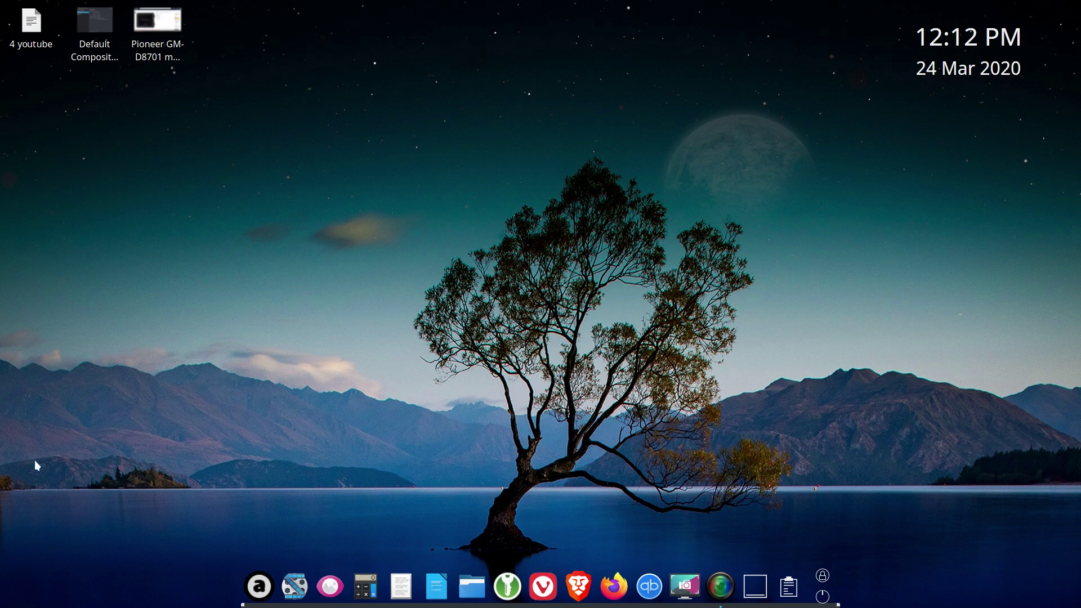
mouse_move(2, 470)
left_click(614, 580)
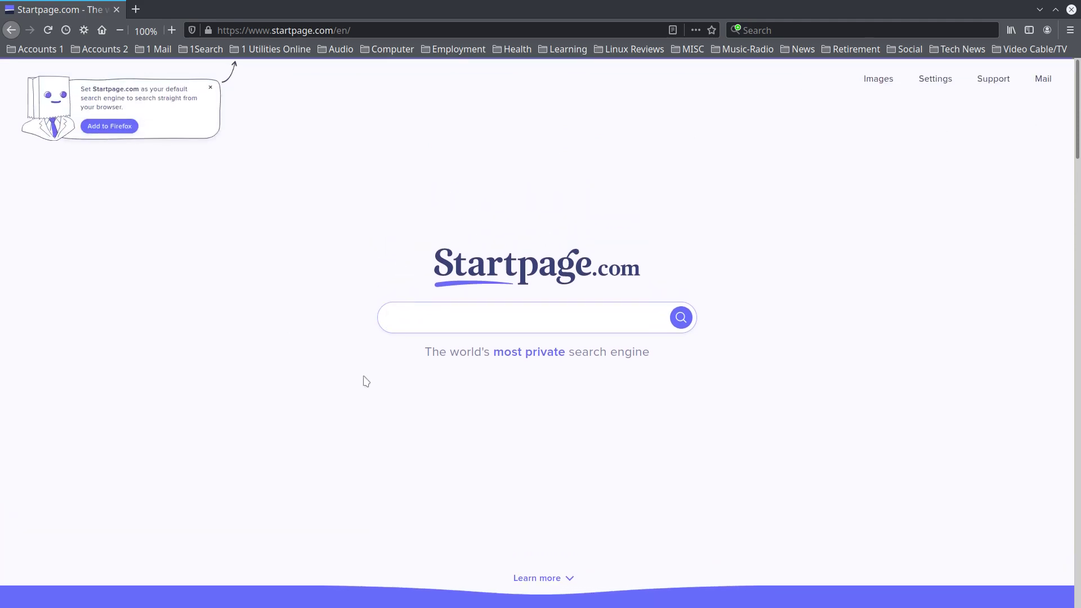
mouse_move(563, 606)
mouse_move(1, 403)
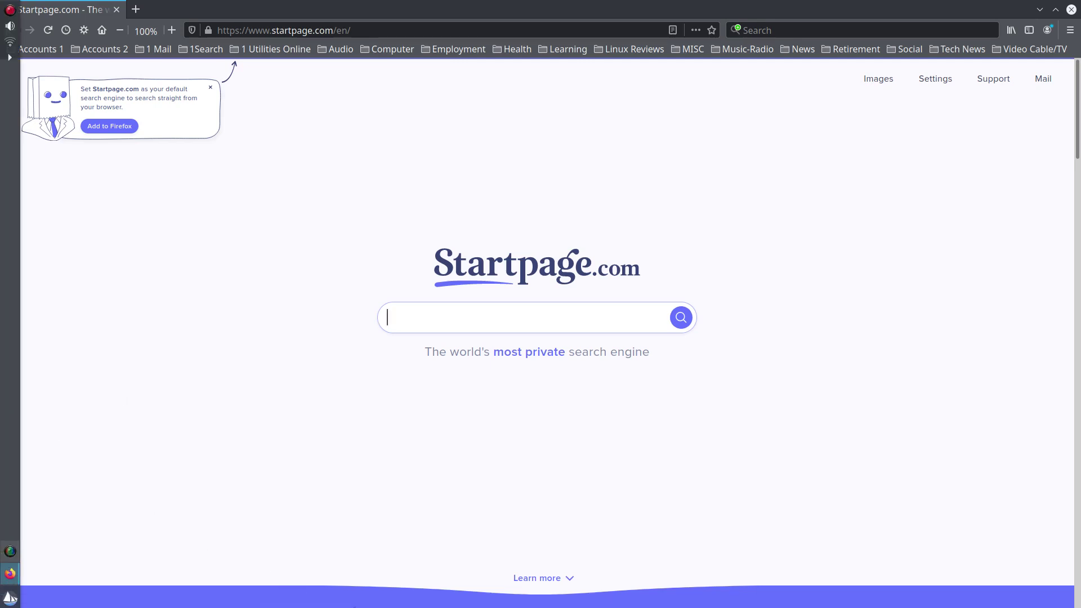
mouse_move(471, 605)
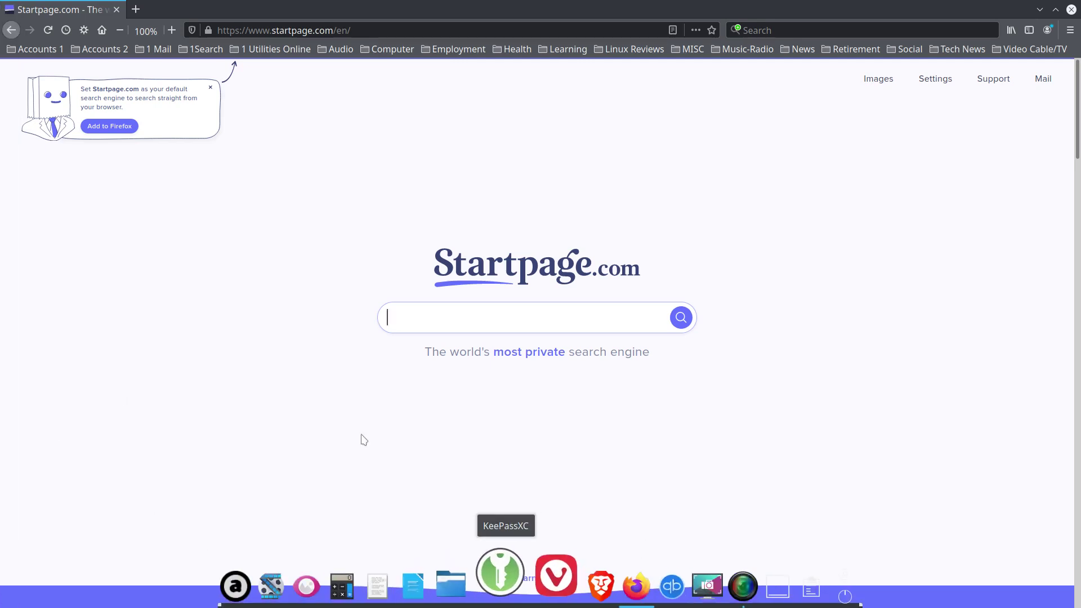
left_click(939, 143)
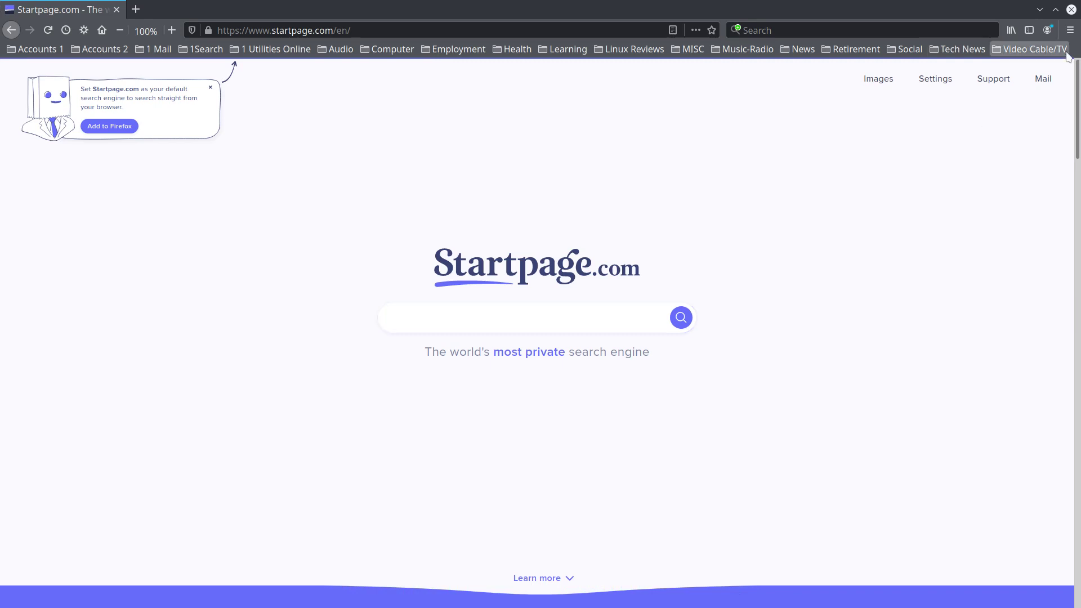
left_click(1072, 10)
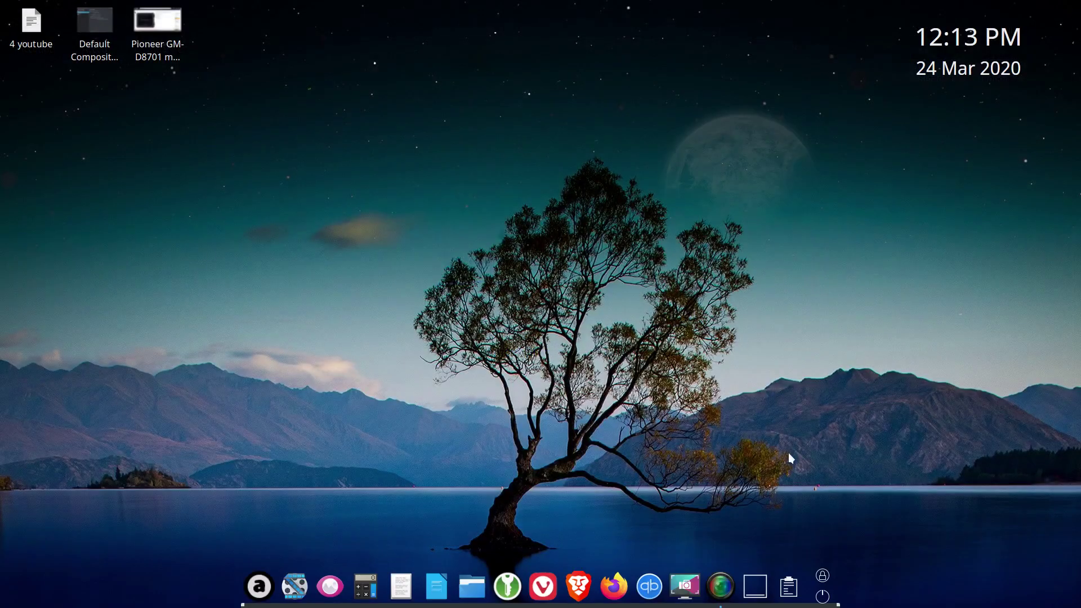